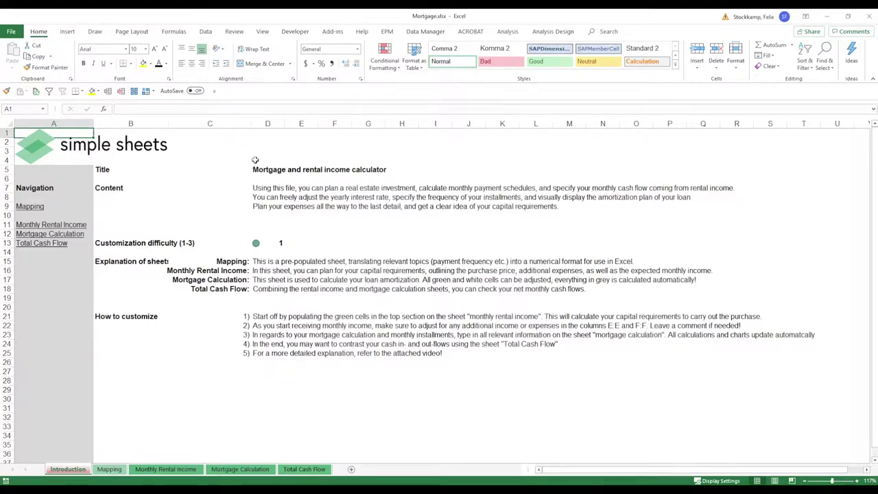
Step: Review the Mapping sheet's payment frequency values, the beginning and end of period entries, and the area unit options
left_click(329, 187)
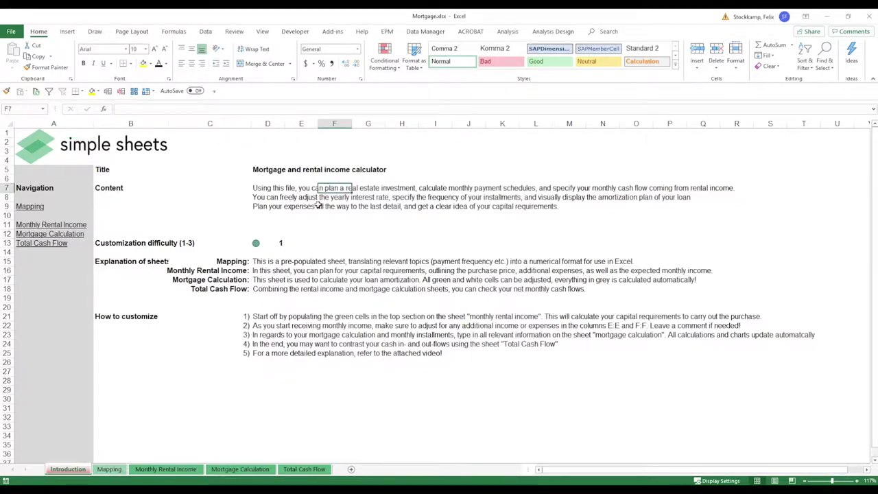
left_click(109, 469)
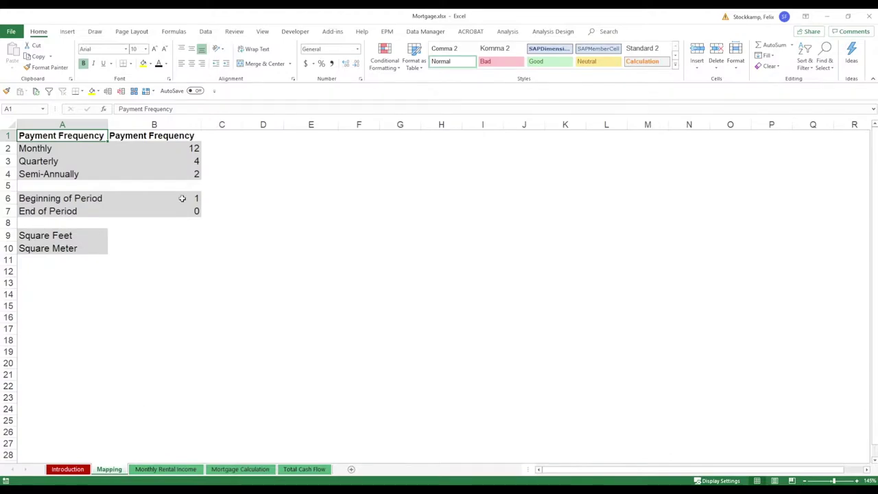
left_click_drag(76, 148, 160, 170)
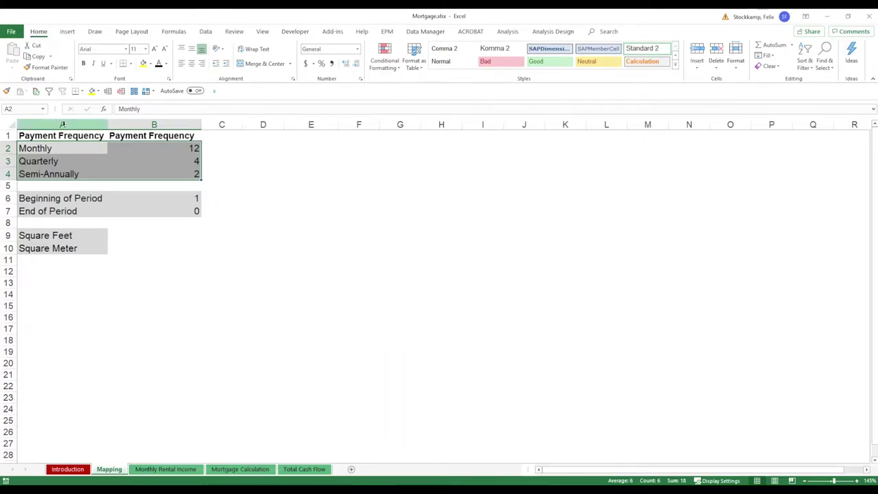
left_click_drag(180, 150, 176, 176)
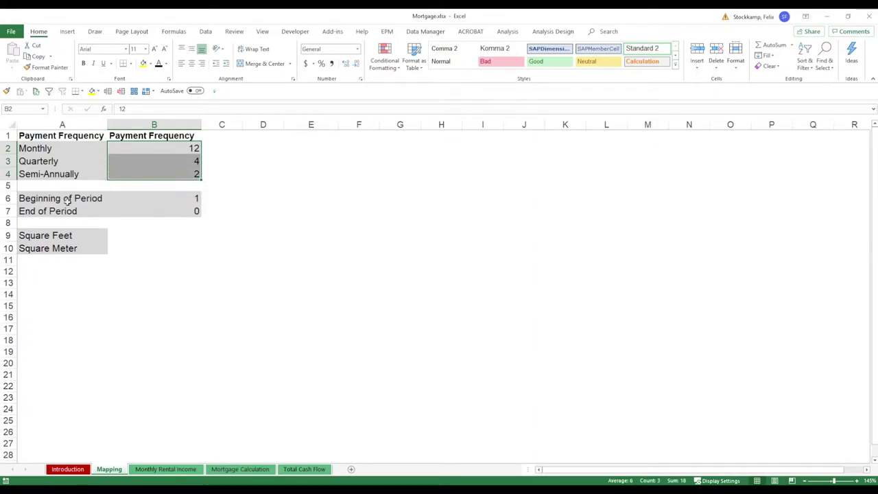
left_click_drag(66, 199, 65, 208)
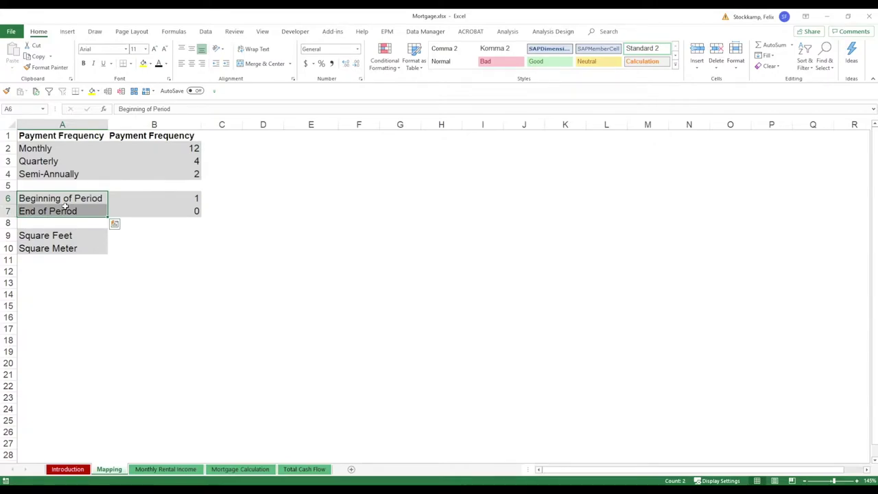
left_click_drag(61, 237, 55, 253)
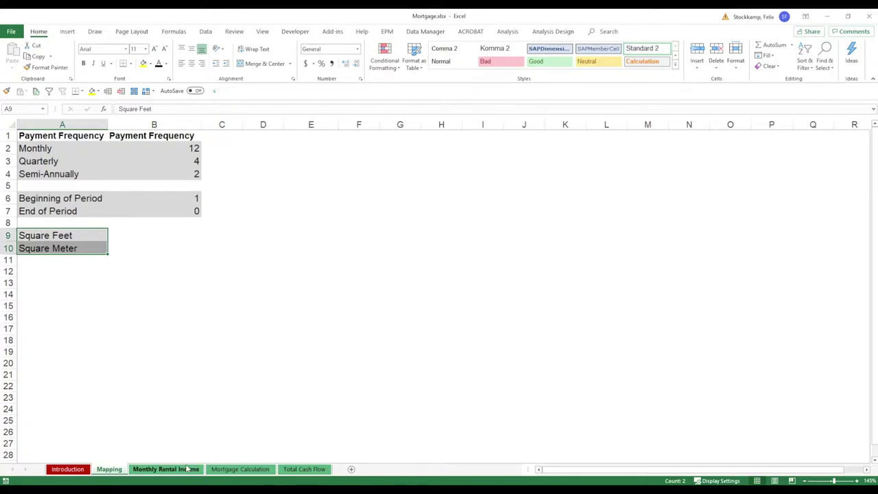
Step: Trace the Loan Amount on the Mortgage Calculation sheet to Total Capital required on the Monthly Rental Income sheet and return
left_click(224, 470)
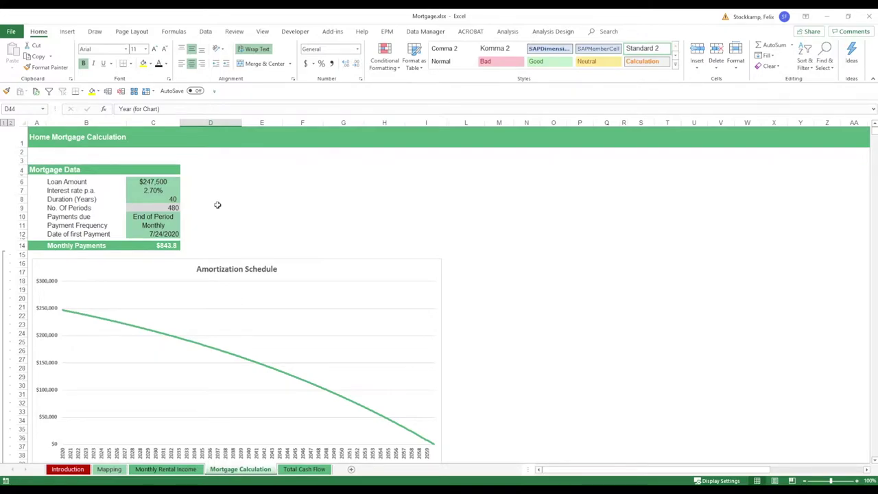
left_click(170, 184)
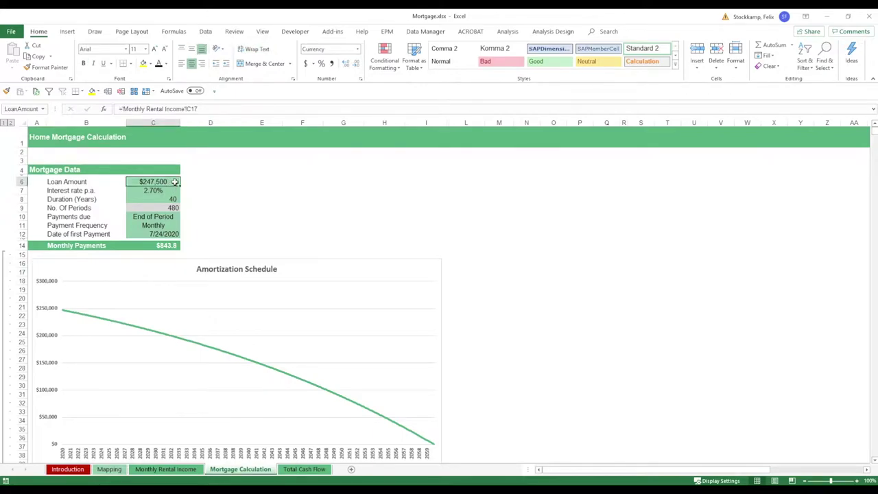
left_click(175, 470)
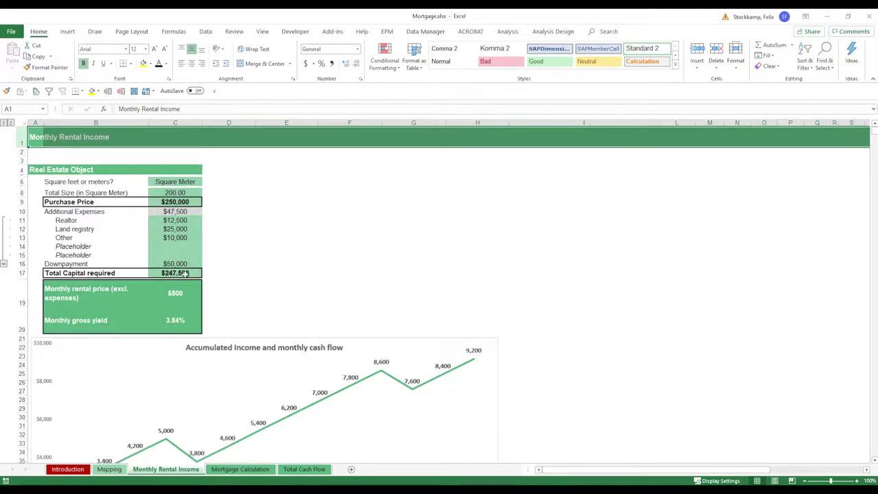
left_click(189, 273)
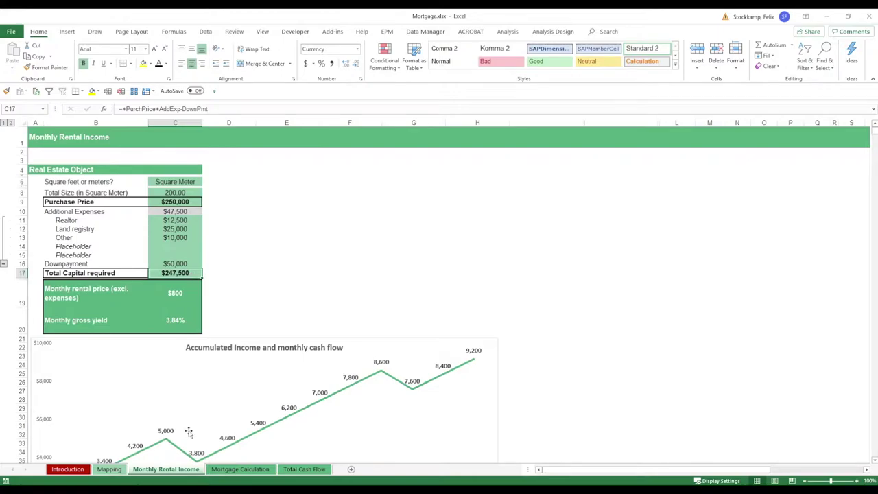
left_click(239, 471)
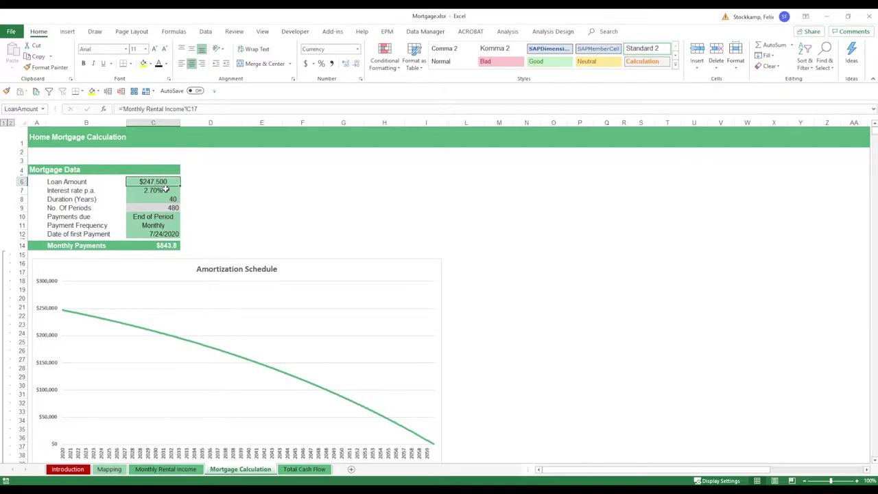
Step: Set the mortgage duration to 30 years in the Mortgage Data section
left_click(166, 190)
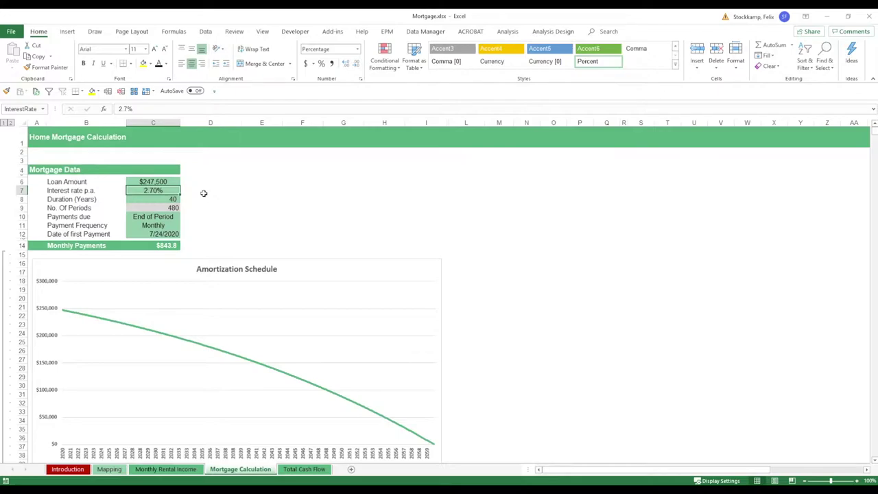
left_click(150, 198)
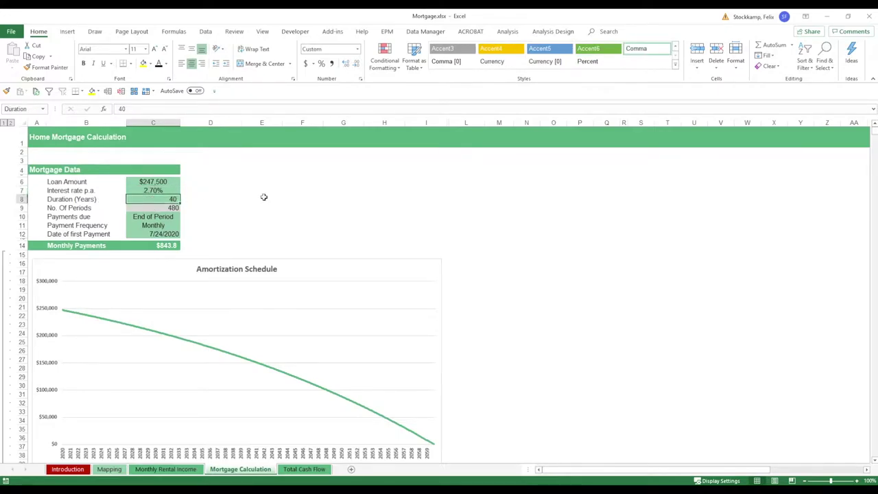
type("30")
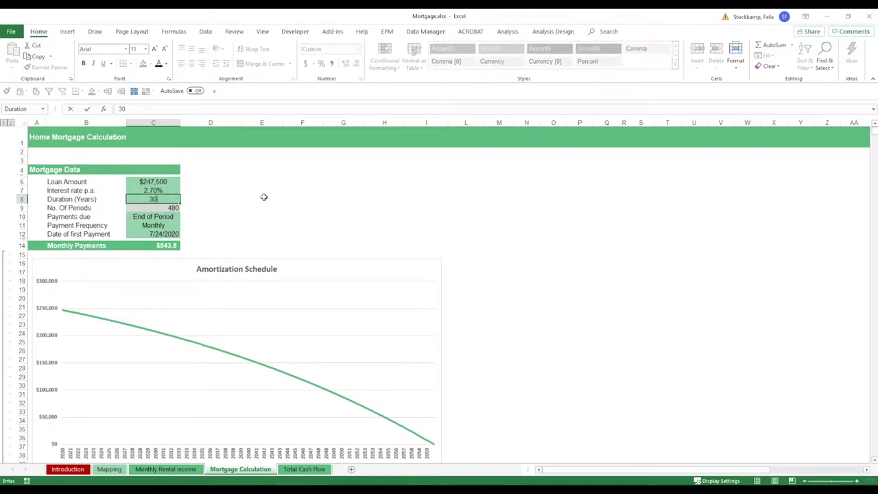
key("Return")
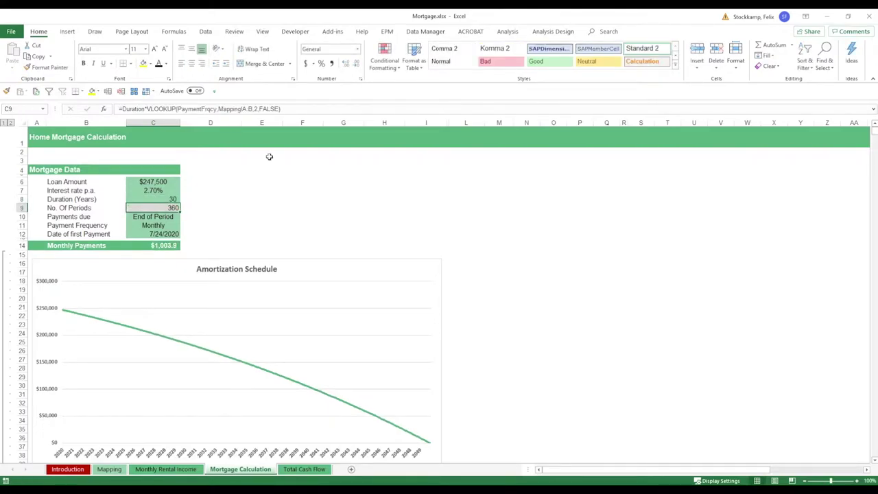
Step: Change the Payments due setting to Beginning of Period in the Mortgage Data section
left_click(150, 225)
left_click(170, 216)
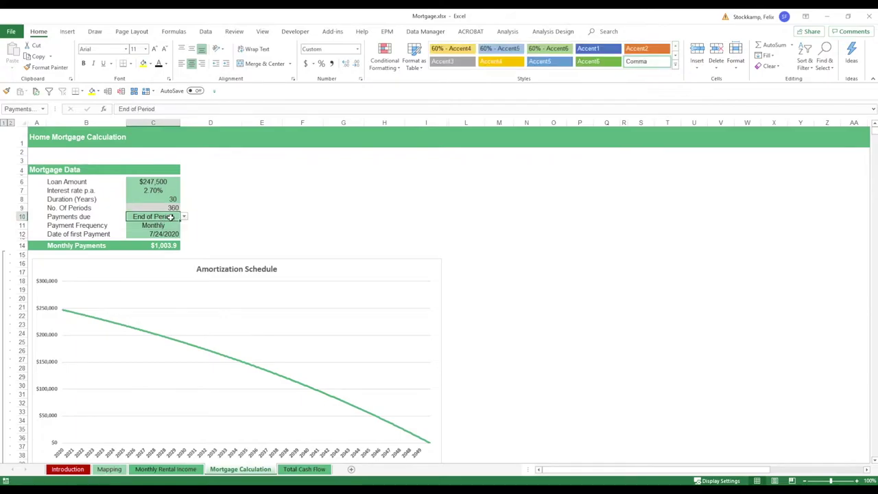
left_click(184, 217)
left_click(166, 225)
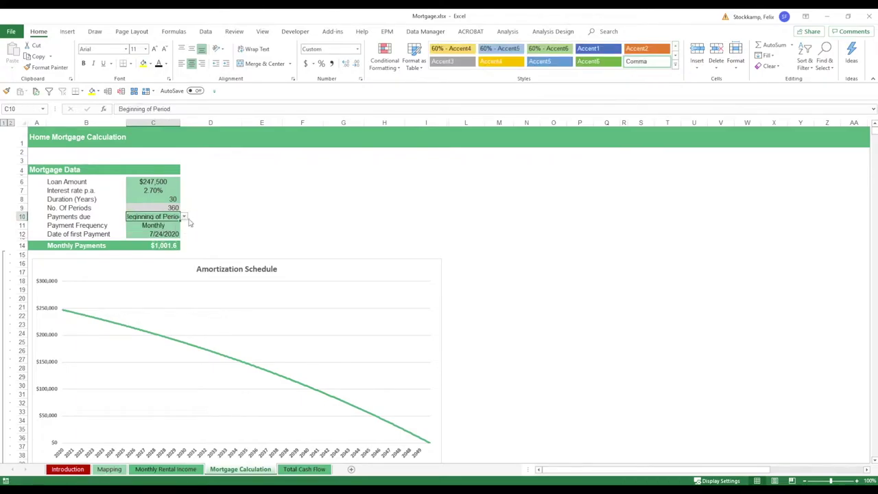
Step: Set the Payment Frequency to Quarterly and inspect the payment formula below the mortgage data
left_click(161, 225)
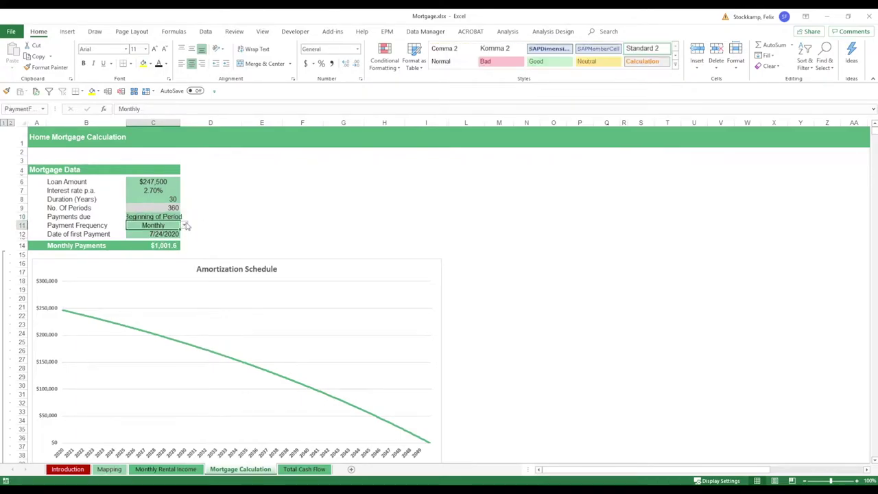
left_click(184, 225)
left_click(157, 238)
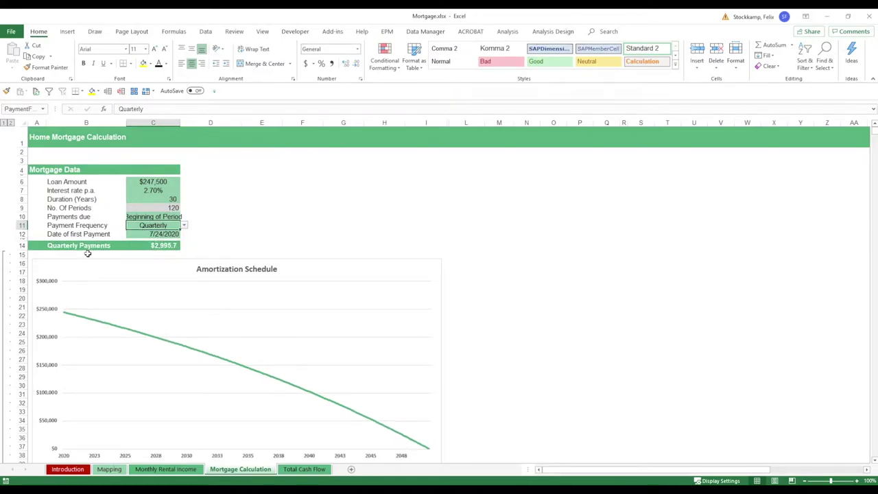
left_click(141, 243)
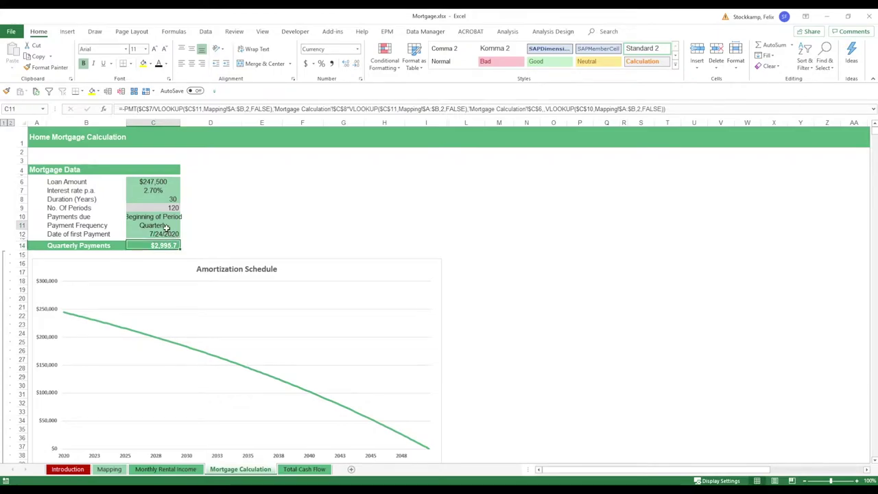
Step: Switch the Payment Frequency to Semi-Annually and back to Monthly
left_click(167, 227)
left_click(184, 225)
left_click(165, 245)
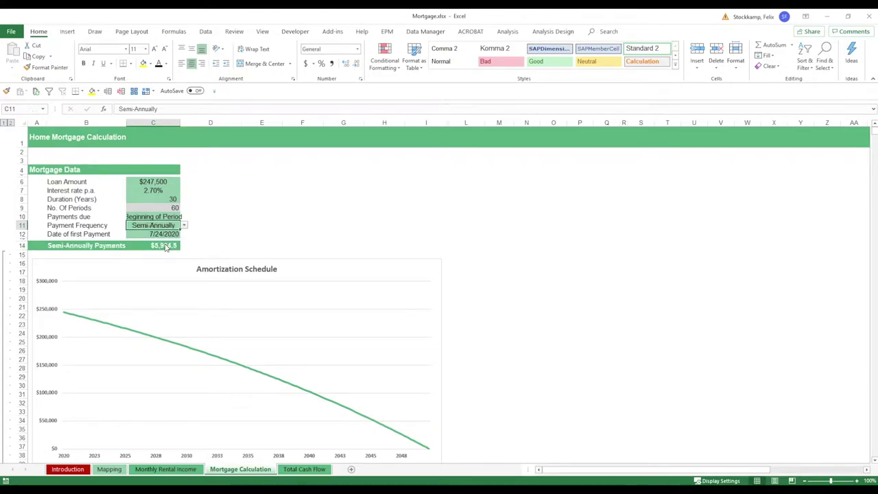
left_click(183, 225)
left_click(159, 232)
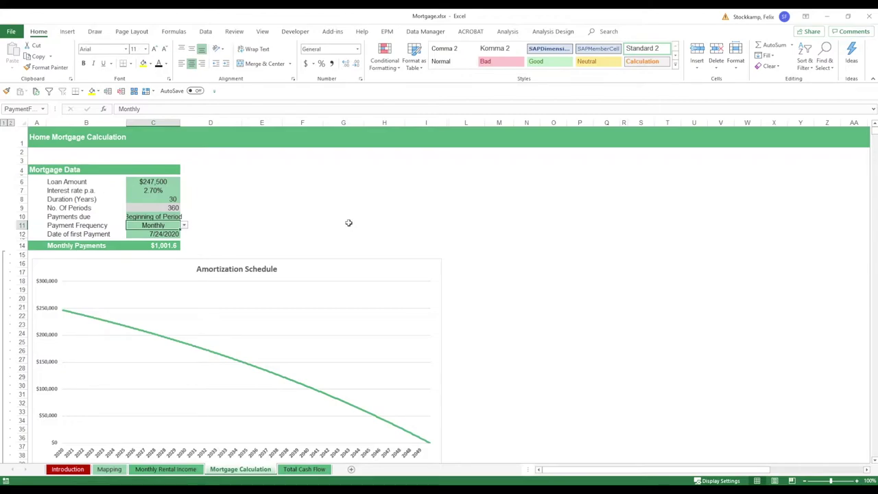
Step: Examine the first Payment Schedule row's cells and formulas, from the payment number across to Total Payment Due and Principal Paid
scroll(349, 223, "down", 8)
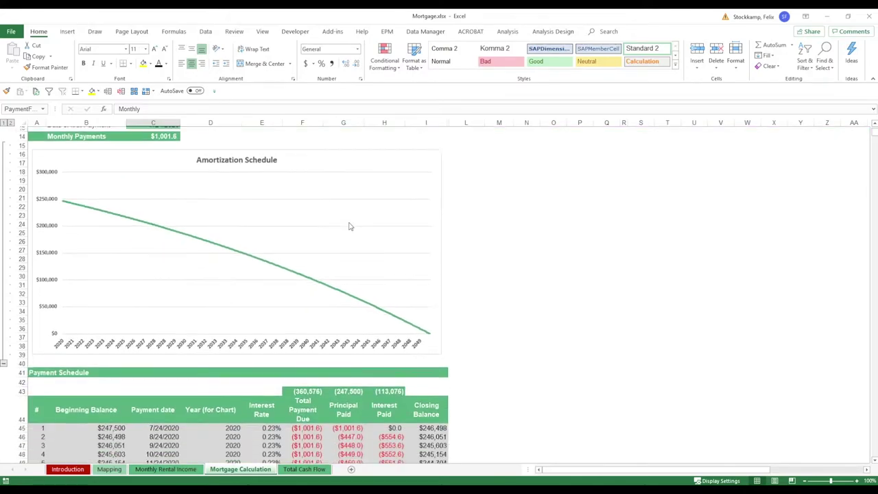
scroll(349, 223, "down", 4)
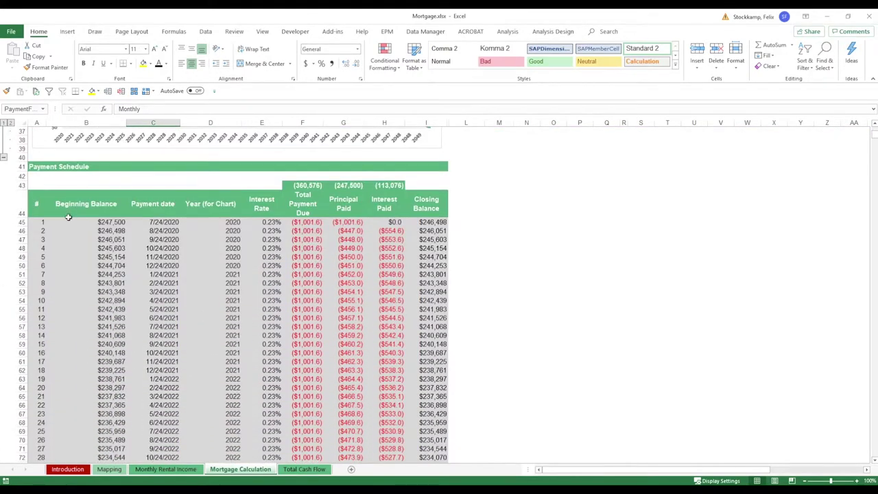
left_click(42, 220)
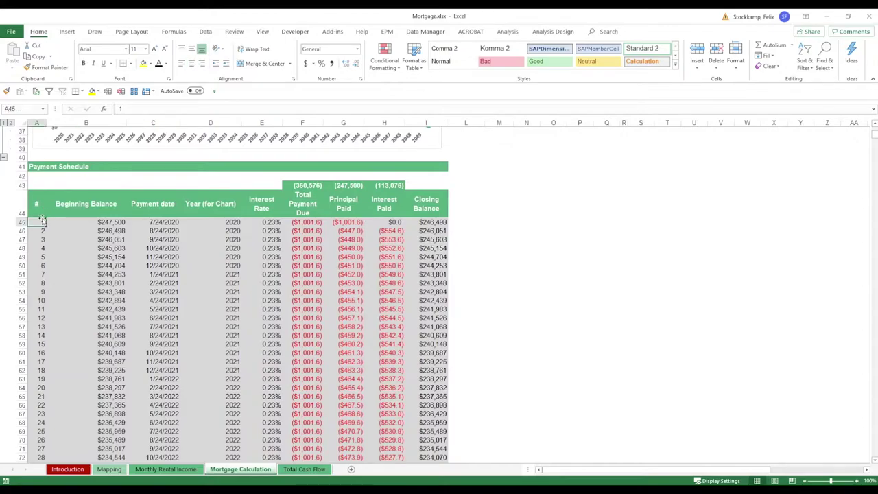
key("Right")
key("Right")
key("Right")
key("Right")
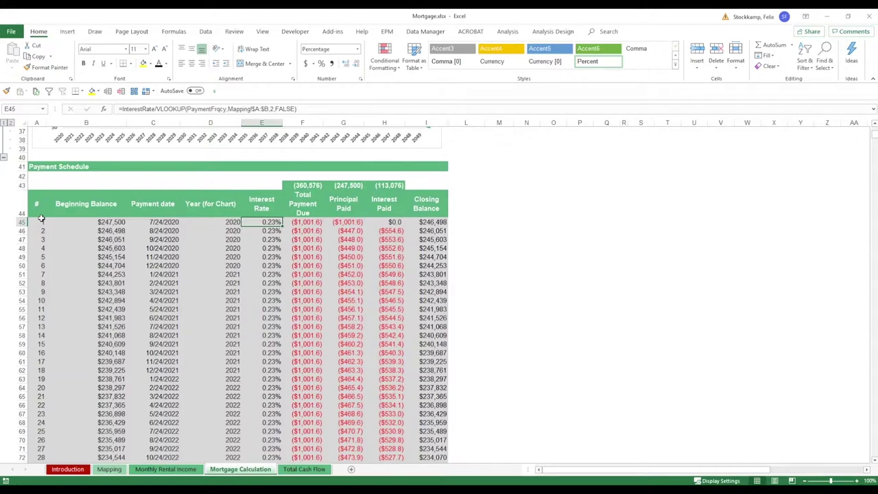
key("Right")
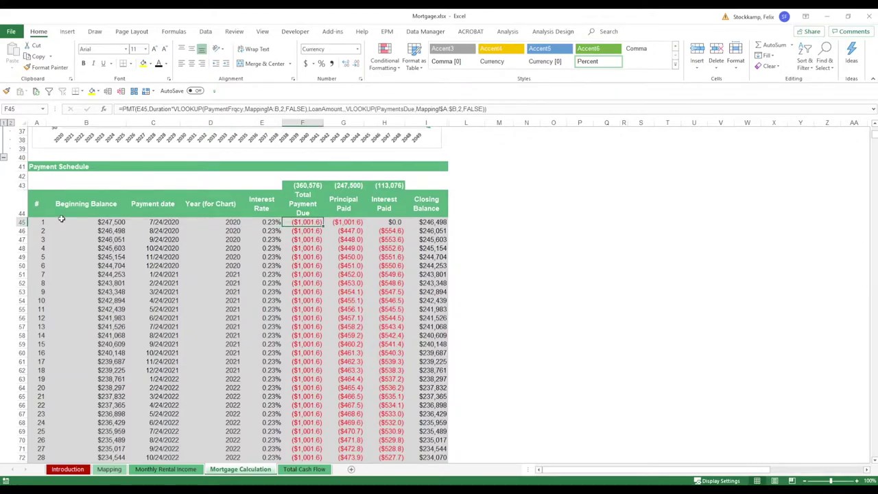
key("Right")
key("Left")
key("Right")
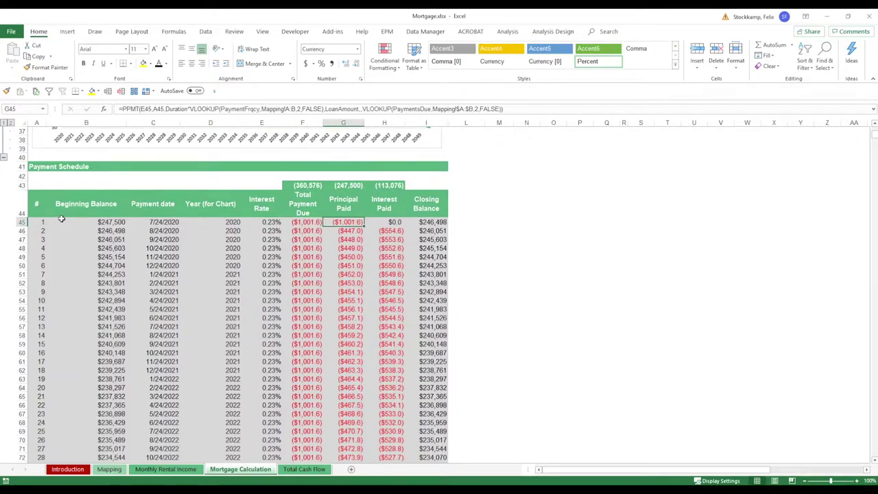
key("Left")
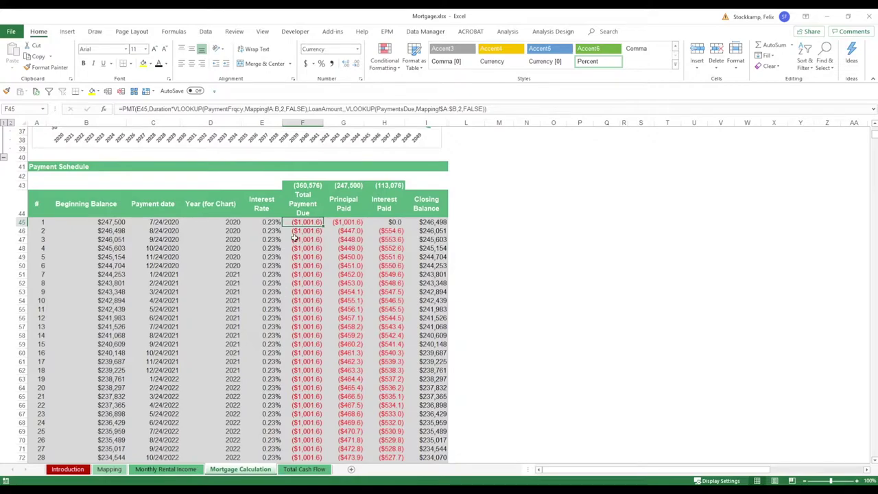
Step: Compare the Total Payment Due and Principal Paid columns over the first ten periods of the Payment Schedule
left_click(302, 123)
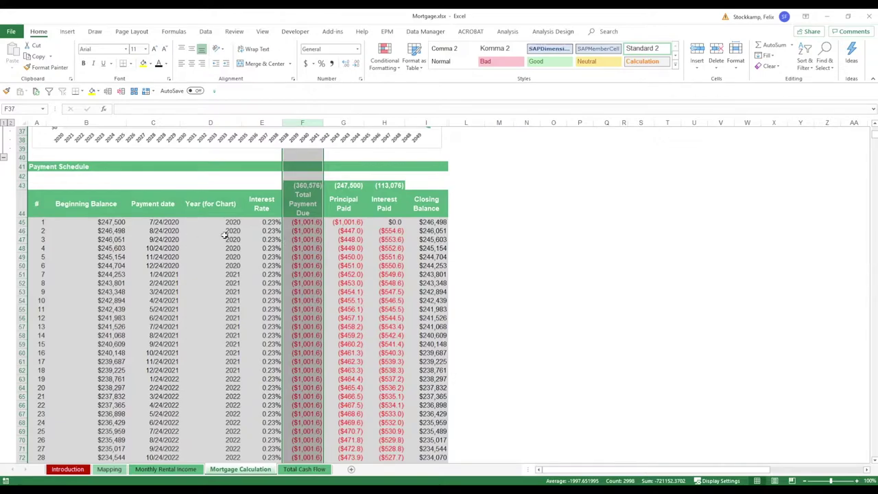
left_click(358, 222)
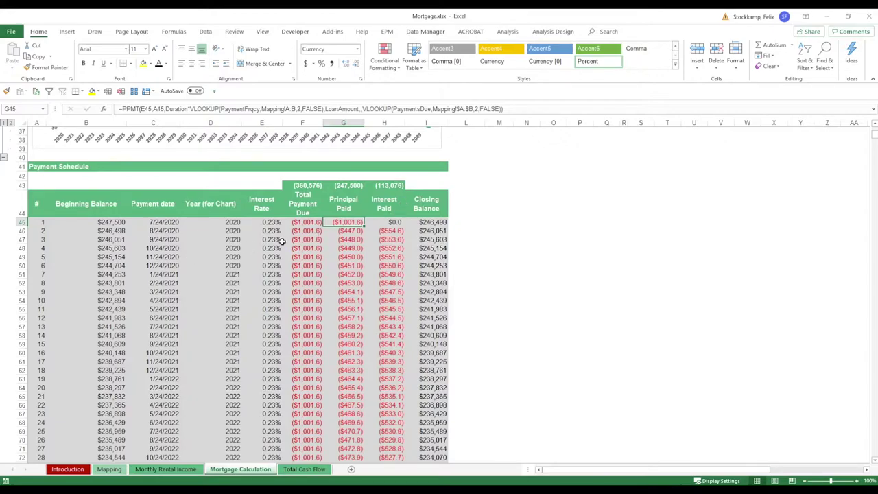
left_click(321, 237)
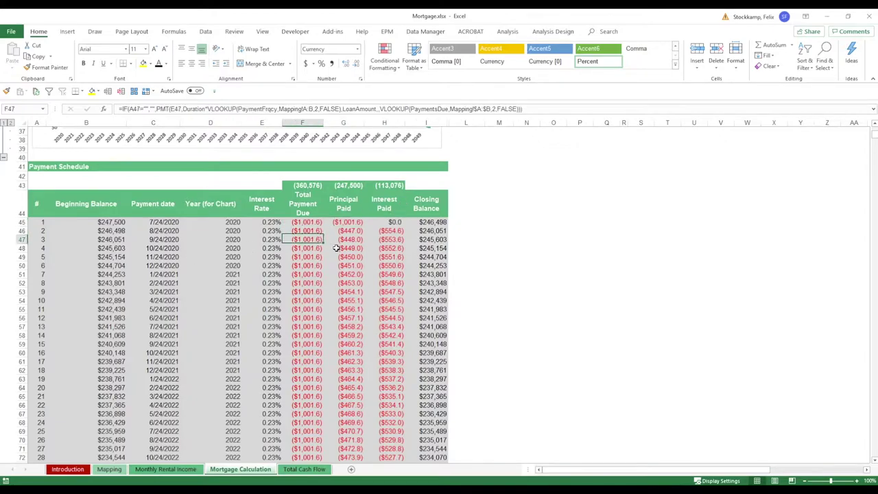
key("Down")
key("Down")
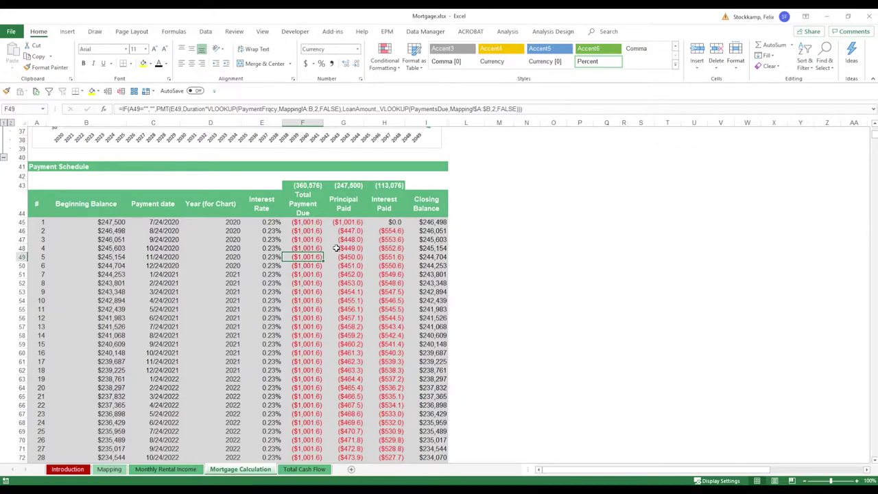
left_click_drag(353, 247, 375, 252)
left_click(351, 258)
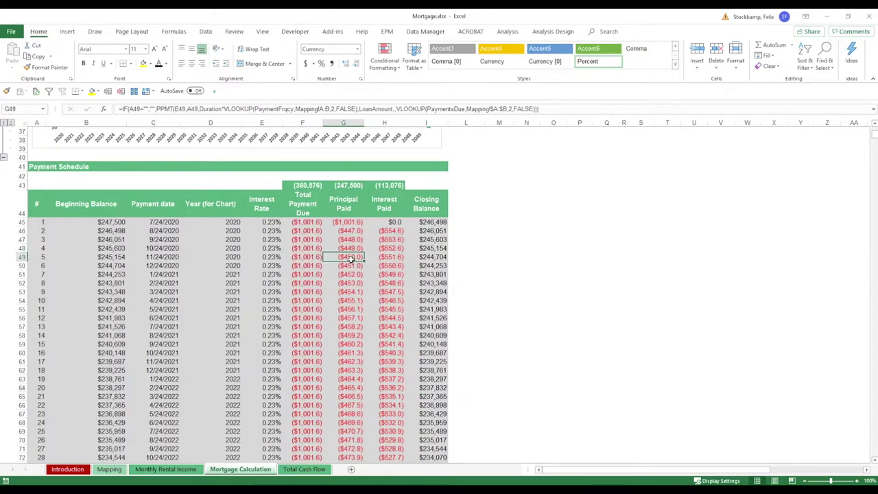
key("Down")
key("Down")
key("Down")
key("Down")
key("Down")
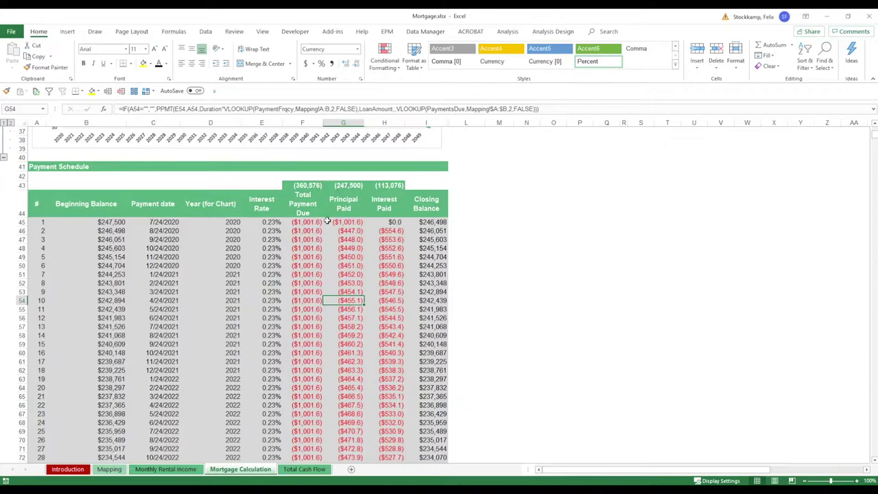
Step: Examine the Interest Paid cells and their formula around periods 8 to 10 of the Payment Schedule
key("Right")
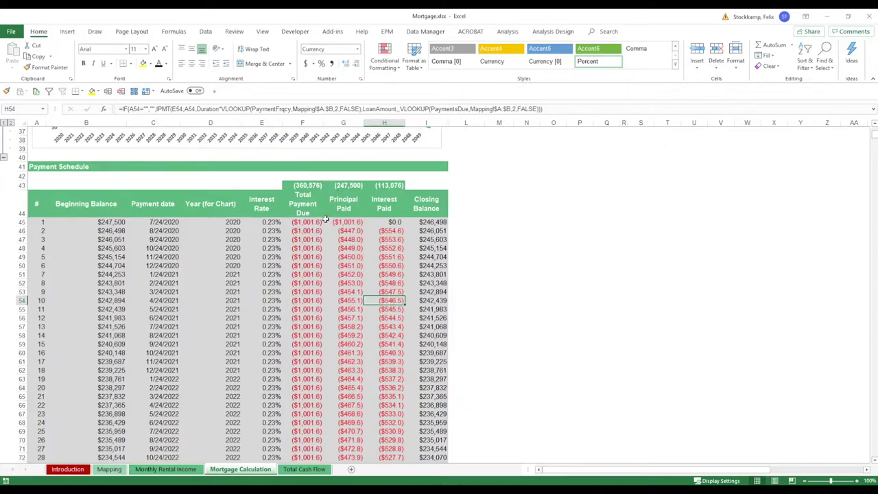
key("Down")
key("Up")
key("Up")
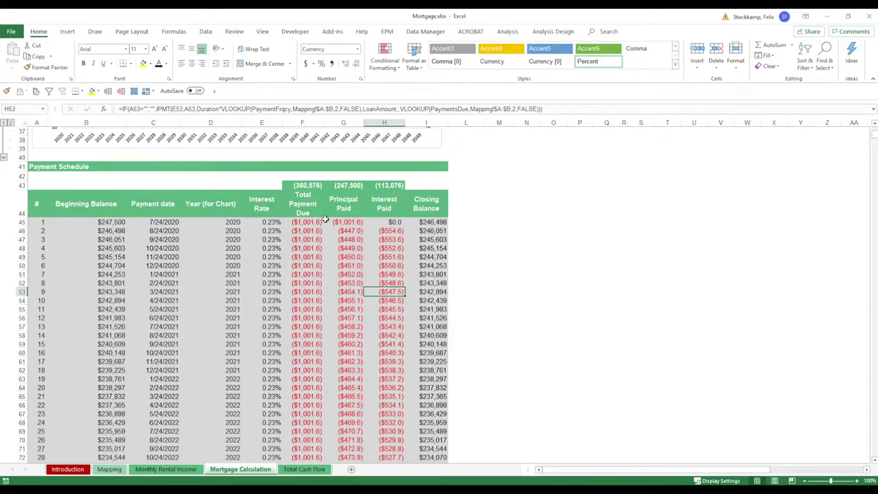
key("Up")
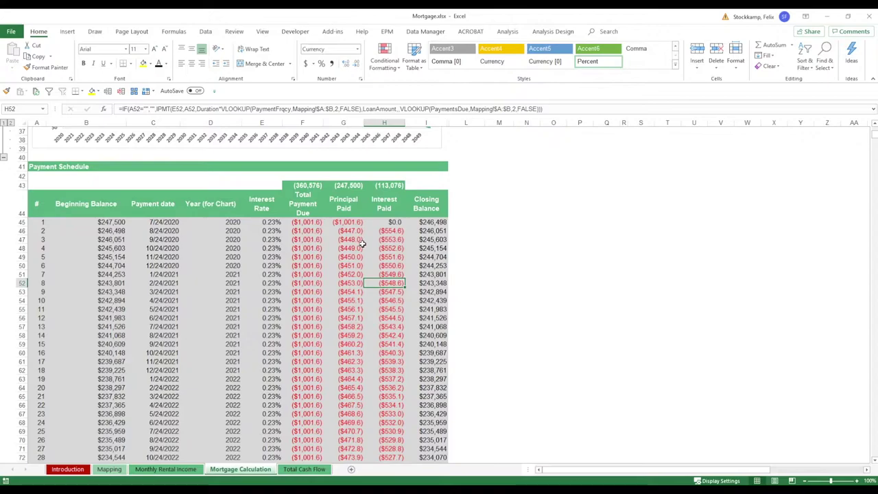
Step: Compare Principal Paid, Interest Paid and Total Payment Due in the later periods of the Payment Schedule
scroll(347, 247, "down", 15)
scroll(348, 251, "down", 20)
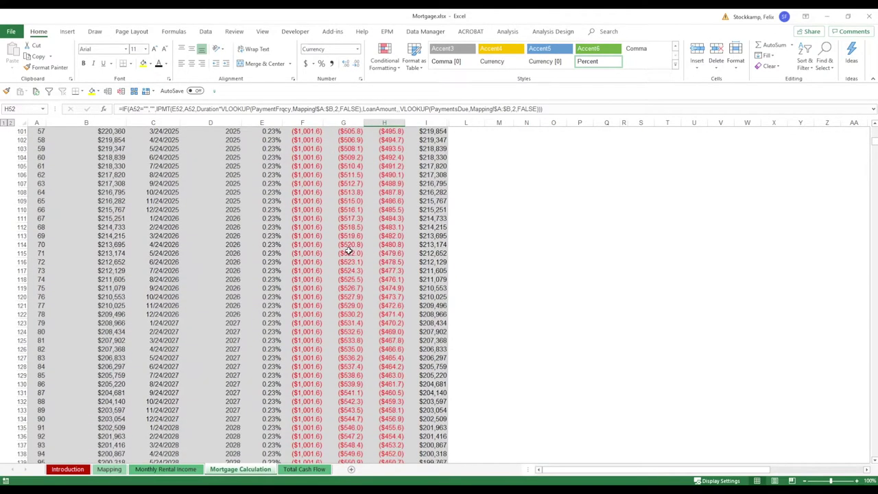
scroll(349, 252, "down", 10)
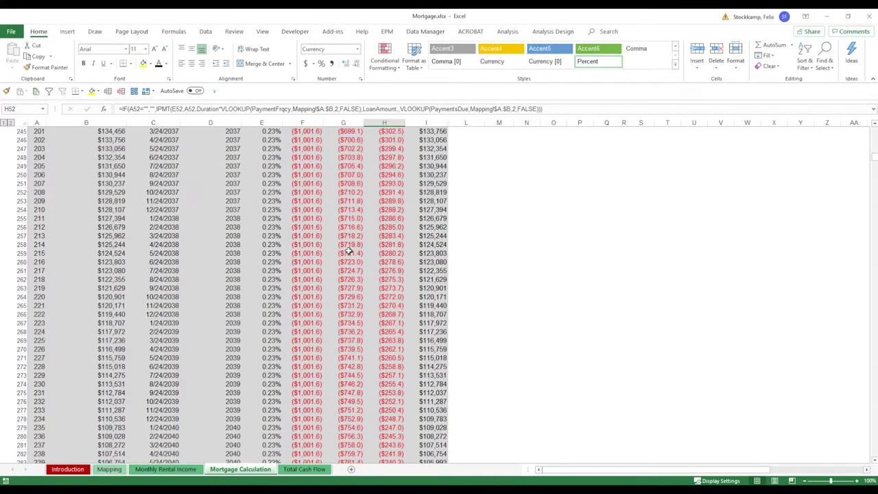
left_click(349, 275)
scroll(350, 278, "down", 8)
scroll(350, 279, "down", 3)
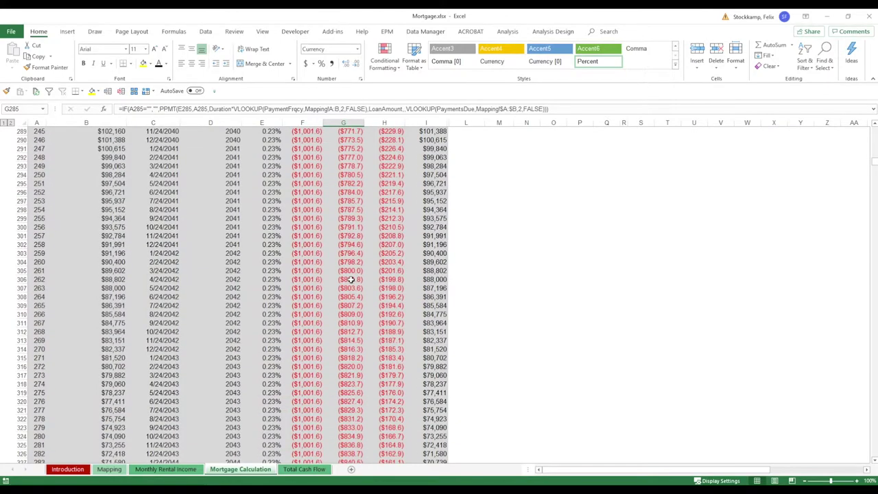
scroll(350, 279, "down", 3)
left_click_drag(390, 244, 389, 374)
left_click_drag(308, 305, 309, 362)
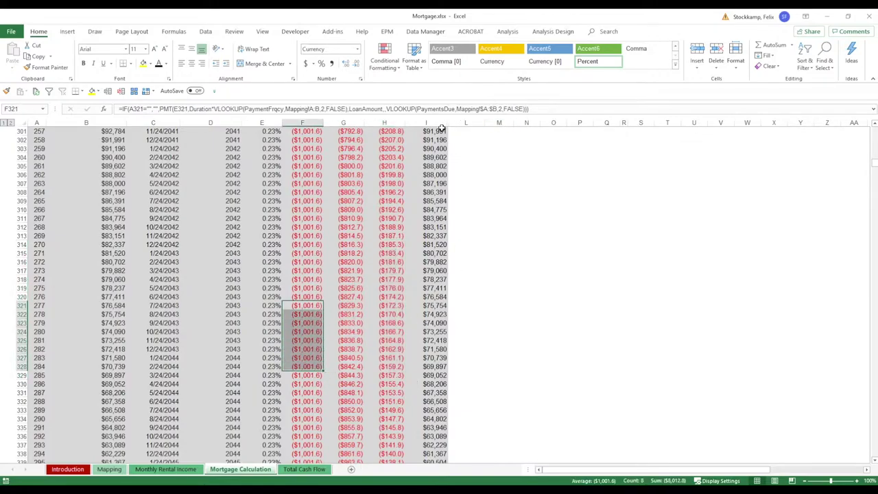
Step: Follow the Closing Balance column down to the final payment and check that row's closing balance and payment number
left_click_drag(437, 149, 447, 245)
left_click(436, 253)
scroll(435, 254, "down", 2)
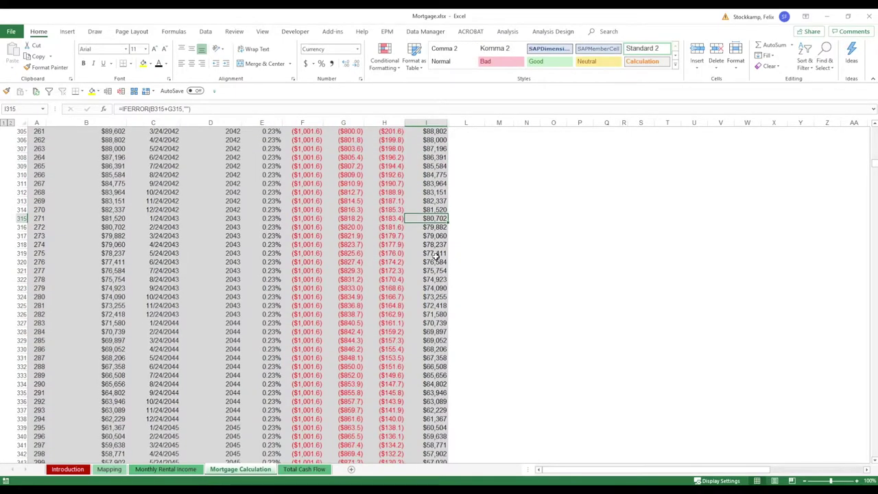
left_click(436, 306)
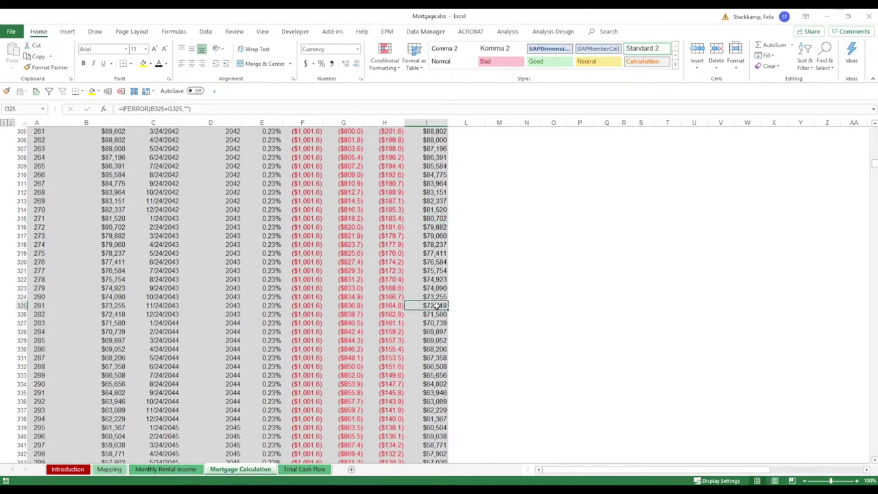
scroll(406, 275, "down", 9)
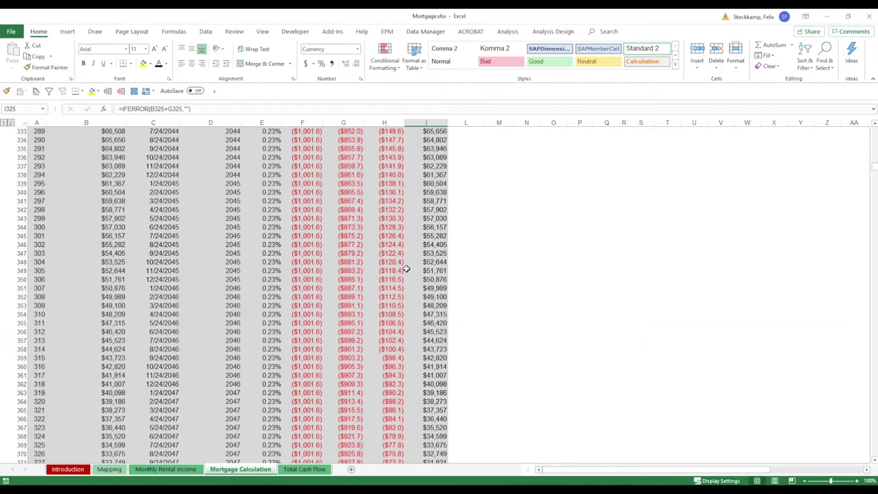
scroll(406, 270, "down", 20)
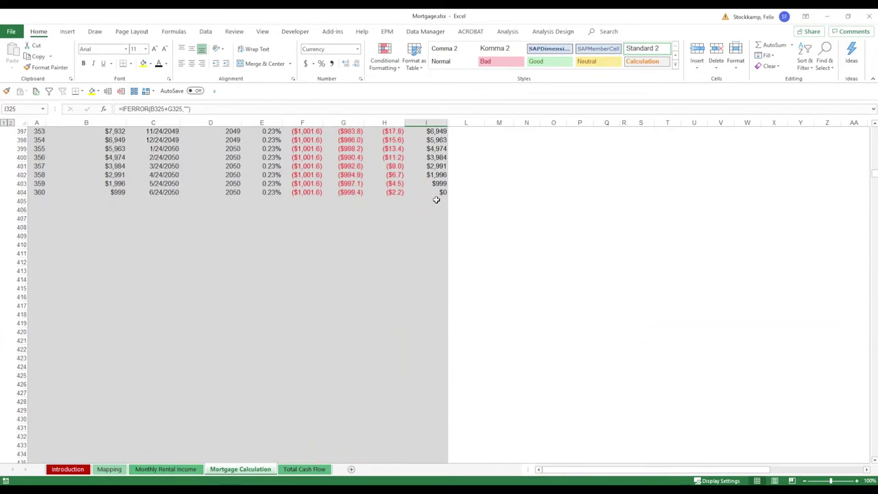
left_click(434, 193)
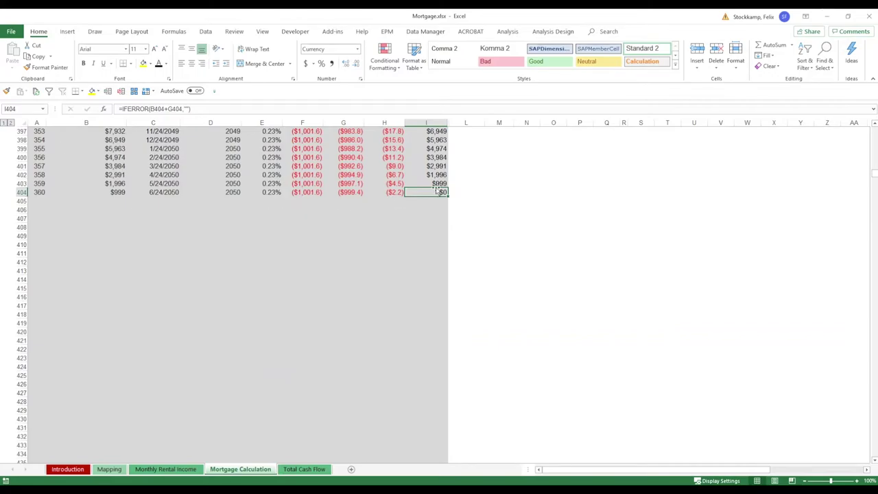
left_click(41, 193)
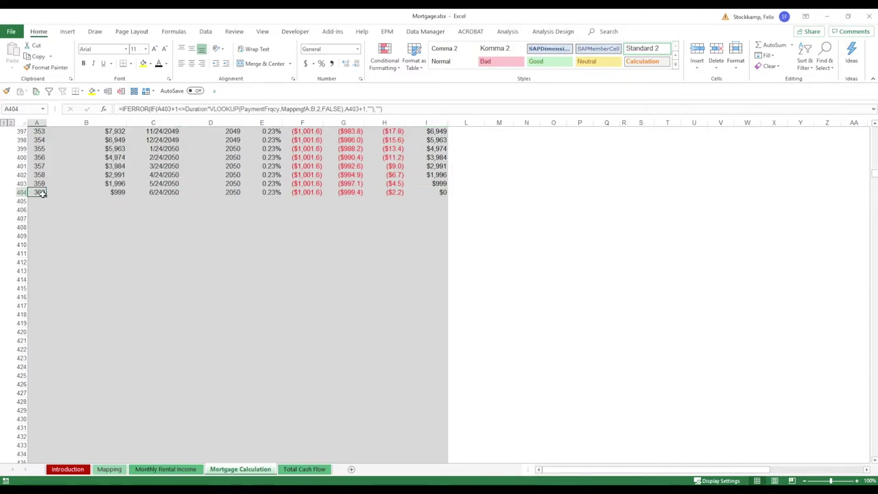
Step: Set the Duration (Years) in the Mortgage Data to 40
key("ctrl+Up")
scroll(81, 186, "up", 13)
scroll(81, 187, "up", 1)
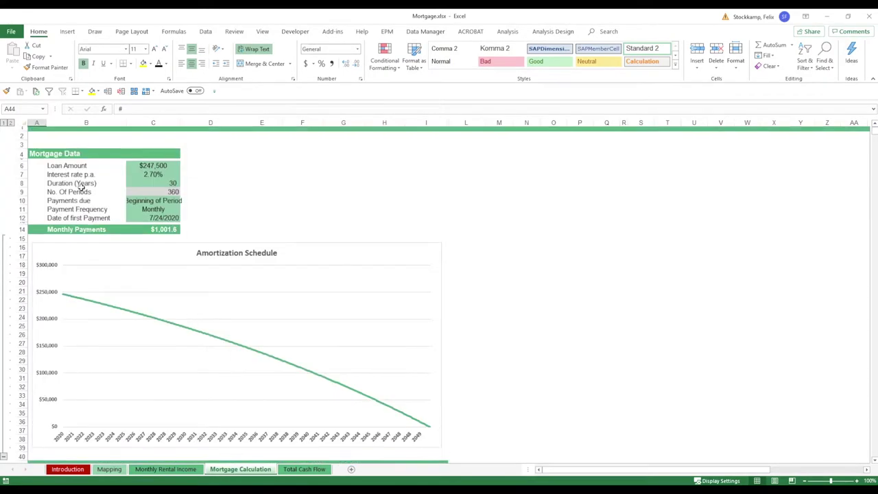
left_click(162, 196)
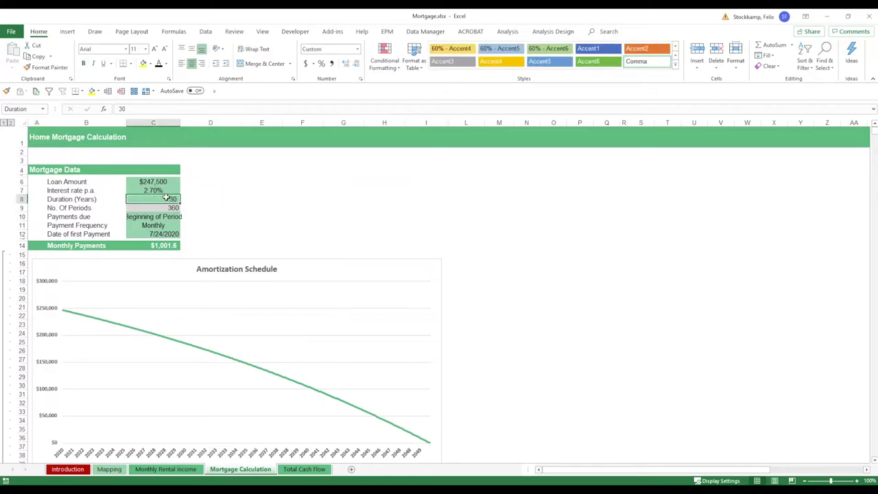
type("40")
key("Return")
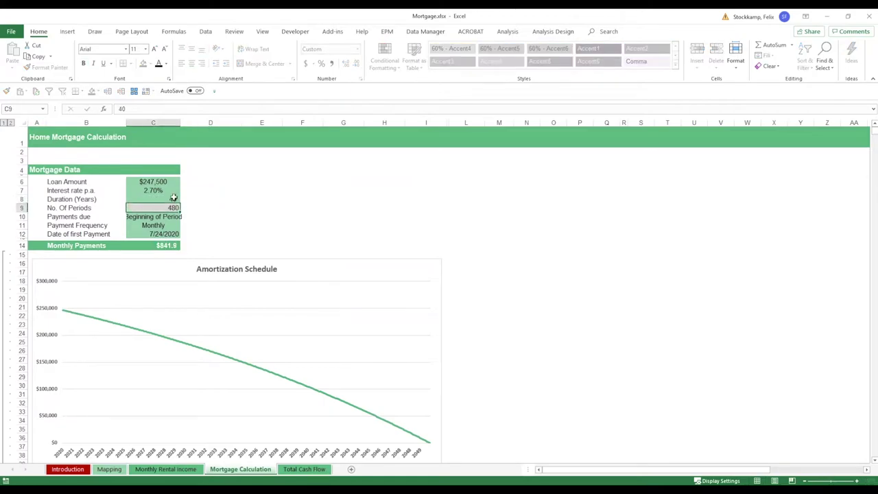
Step: Set Payments due in the Mortgage Data to End of Period
left_click(168, 225)
left_click(184, 226)
left_click(170, 216)
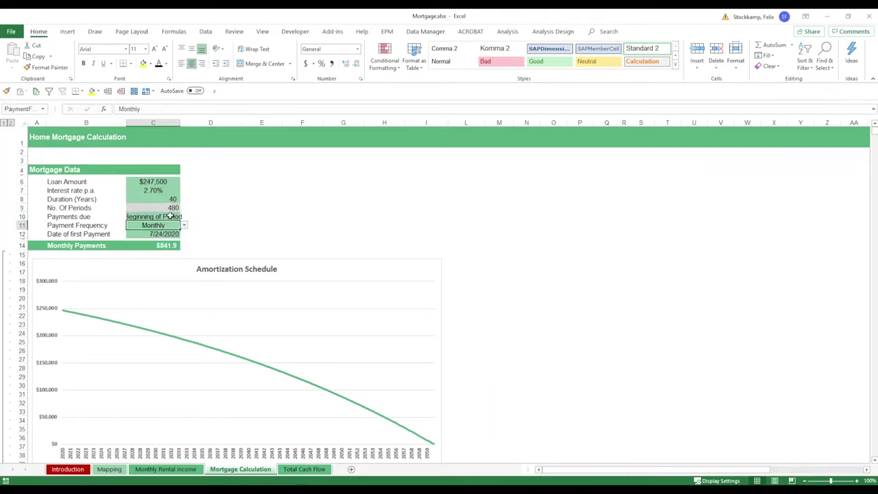
left_click(183, 217)
left_click(167, 230)
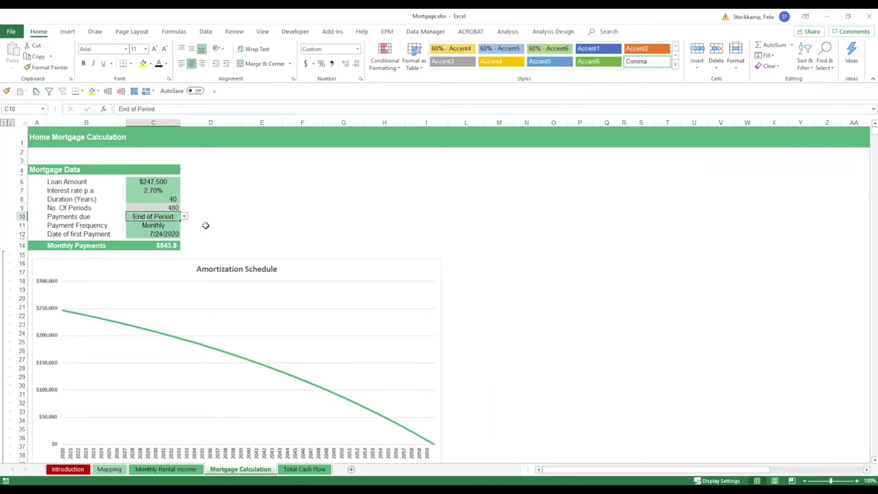
Step: Check the Interest Paid cell for the first period in the Payment Schedule
scroll(223, 189, "down", 3)
scroll(223, 190, "down", 2)
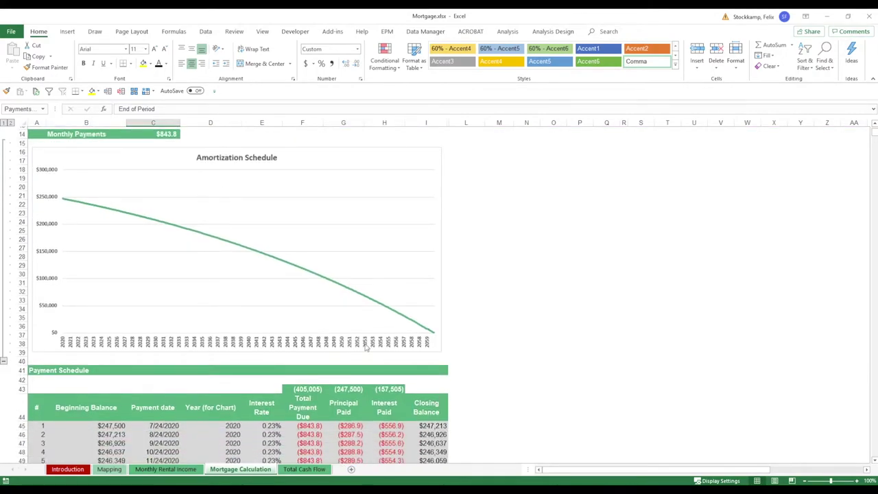
left_click(397, 426)
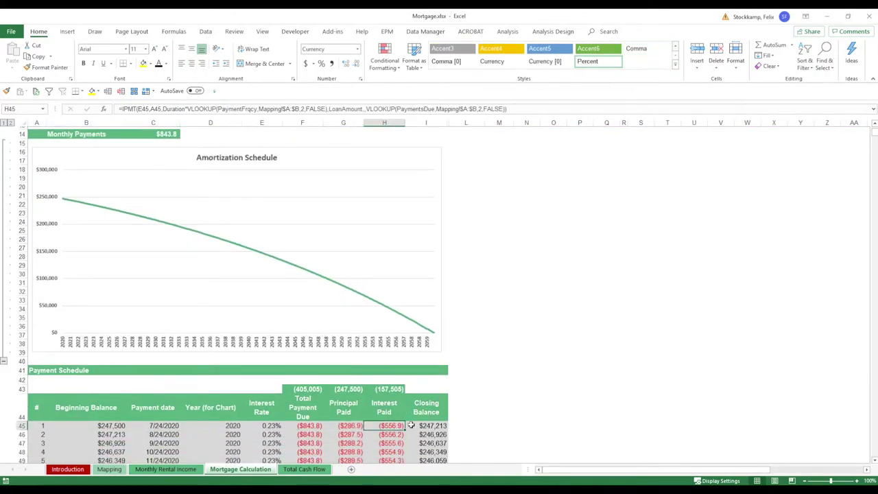
Step: Go to the Monthly Rental Income sheet and review the area unit, total size and purchase price inputs
left_click(168, 470)
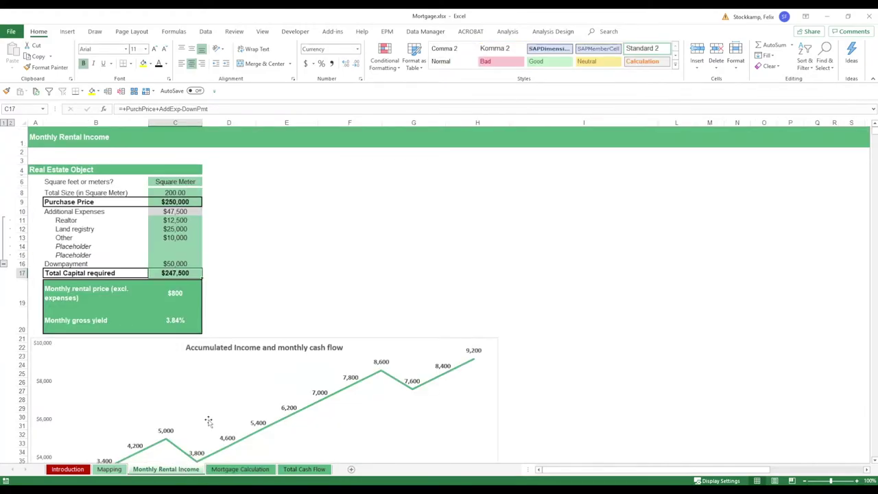
left_click_drag(196, 183, 181, 194)
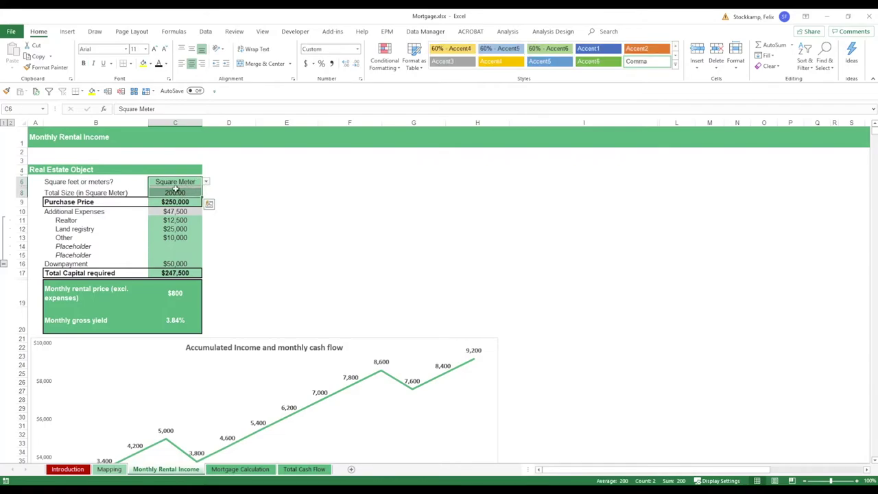
double_click(177, 193)
left_click(187, 201)
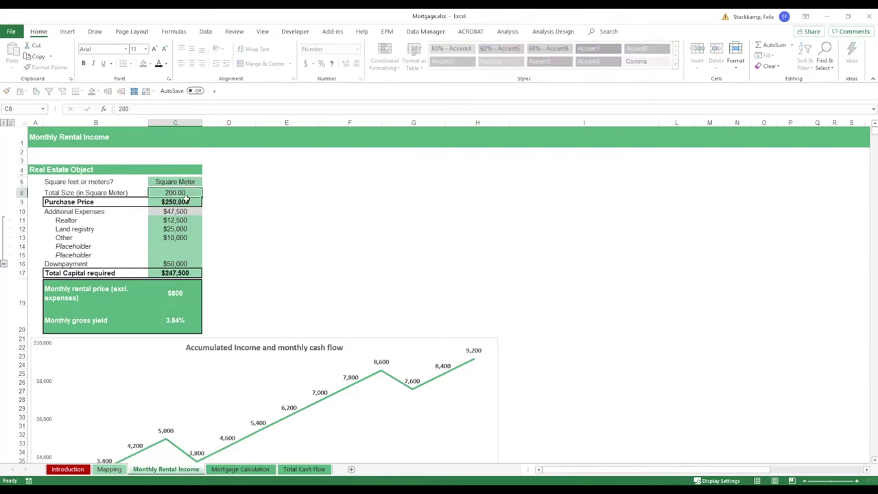
Step: Examine the Additional Expenses total, its line items, and the Realtor and Land registry formulas
key("Down")
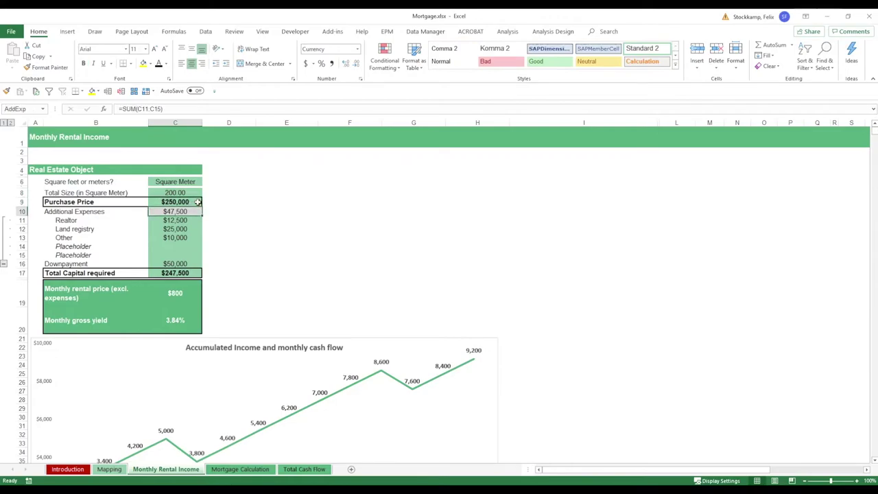
key("Down")
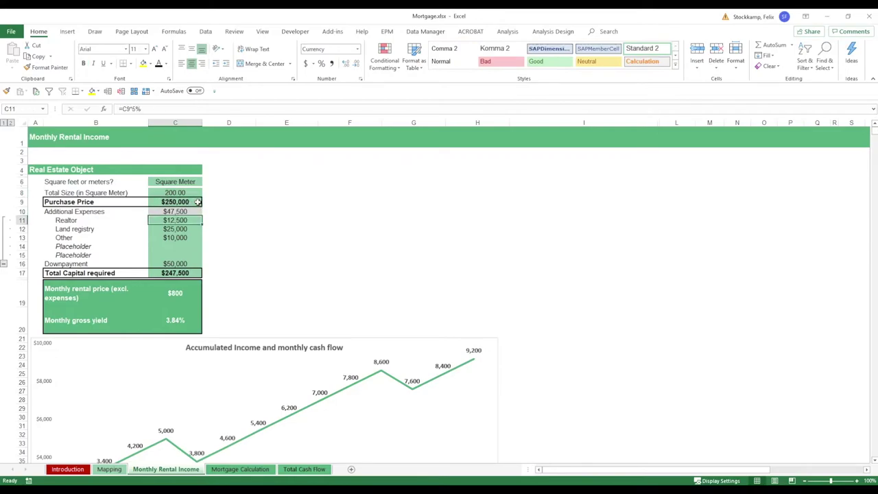
key("shift+Down")
key("shift+Down")
key("shift+Down")
key("shift+Down")
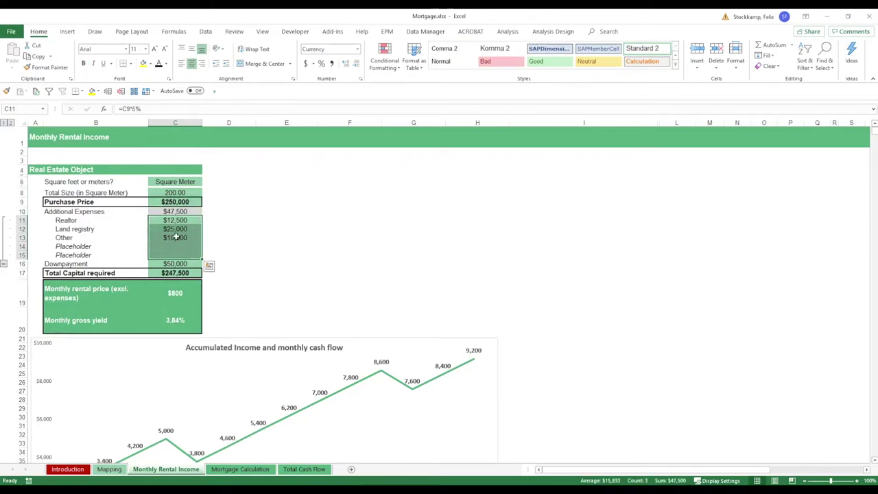
double_click(176, 230)
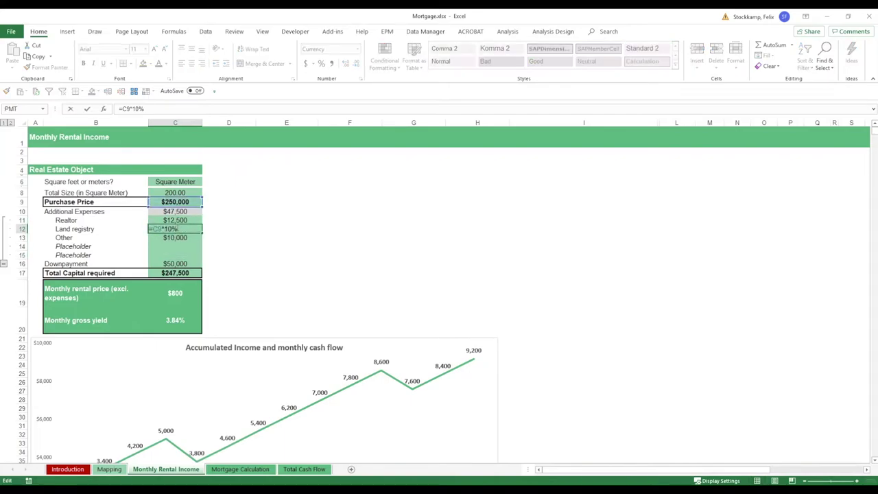
left_click(184, 221)
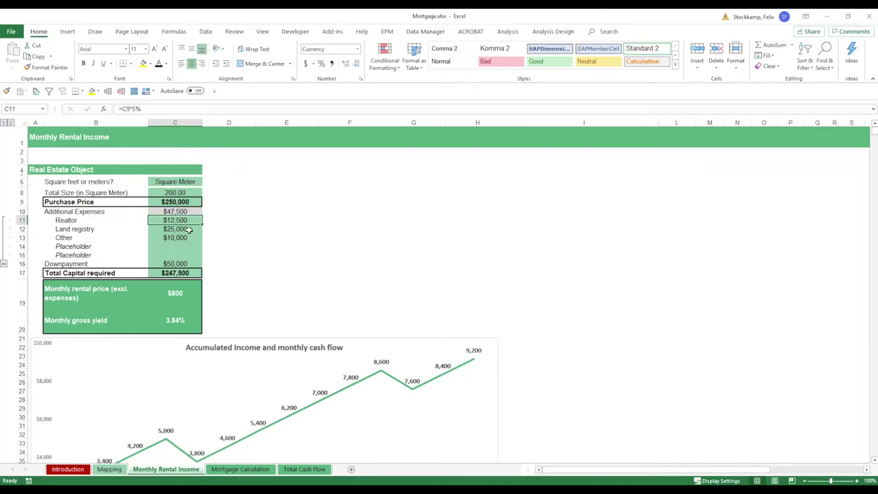
Step: Inspect the monthly rental price and the cells referenced by the Monthly gross yield formula
left_click(182, 296)
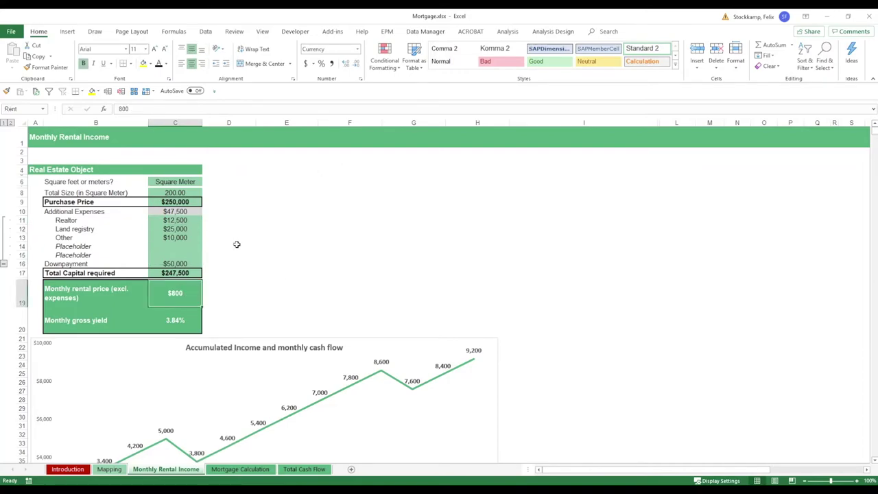
left_click(113, 297)
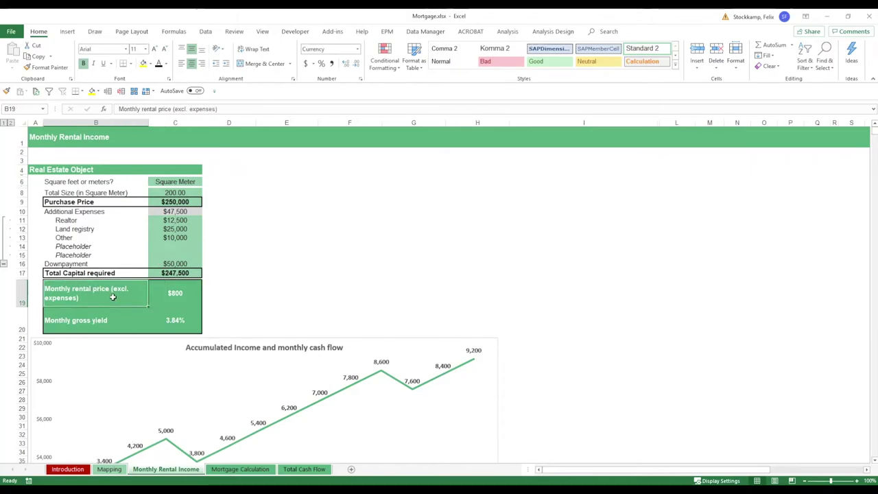
left_click(184, 297)
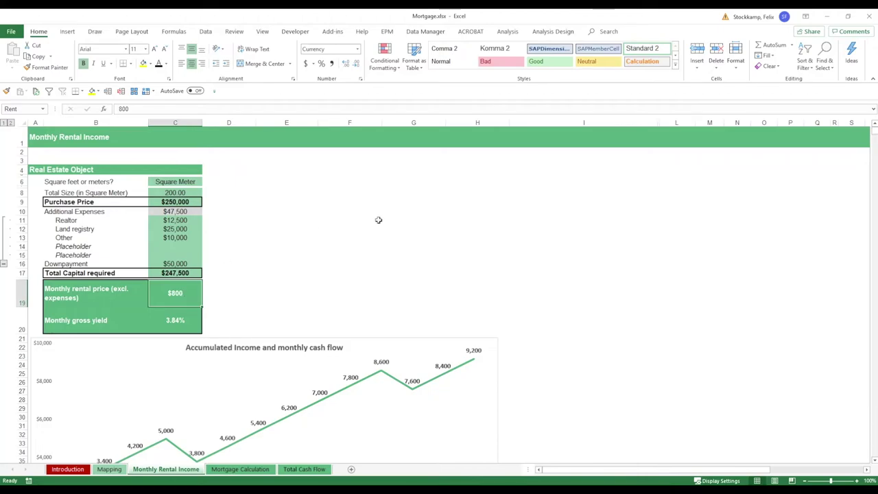
left_click(179, 319)
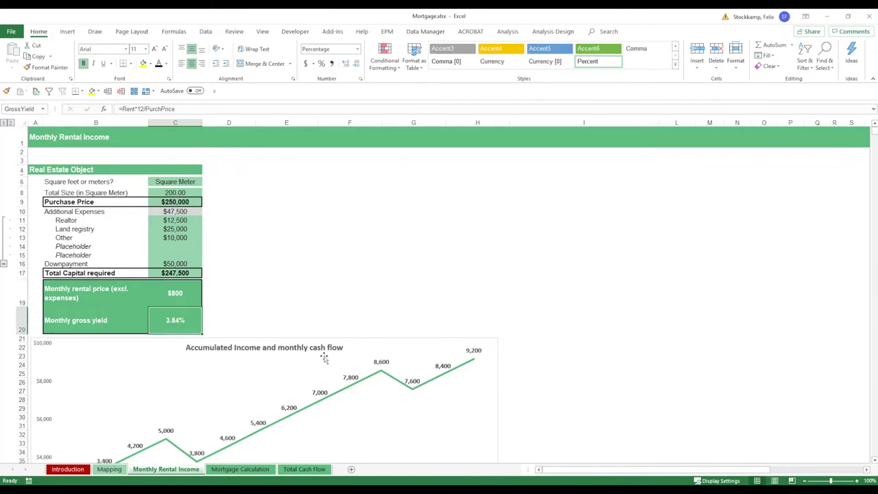
key("F2")
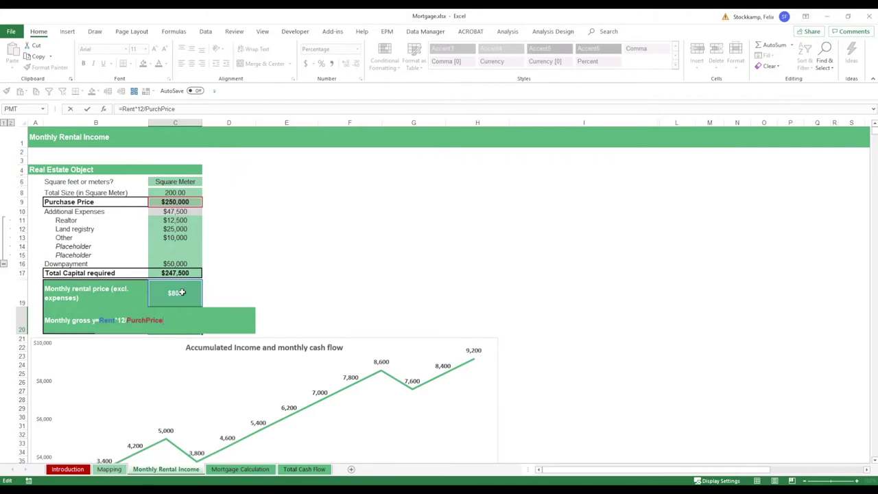
key("Escape")
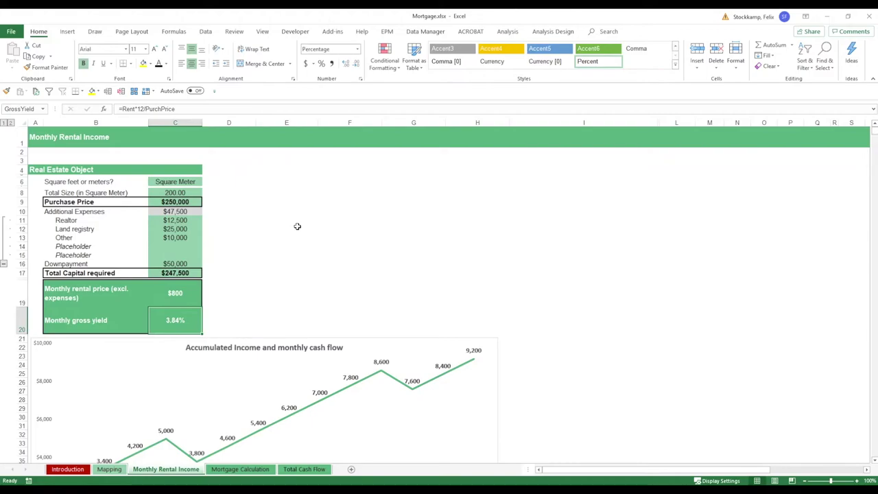
scroll(307, 225, "down", 5)
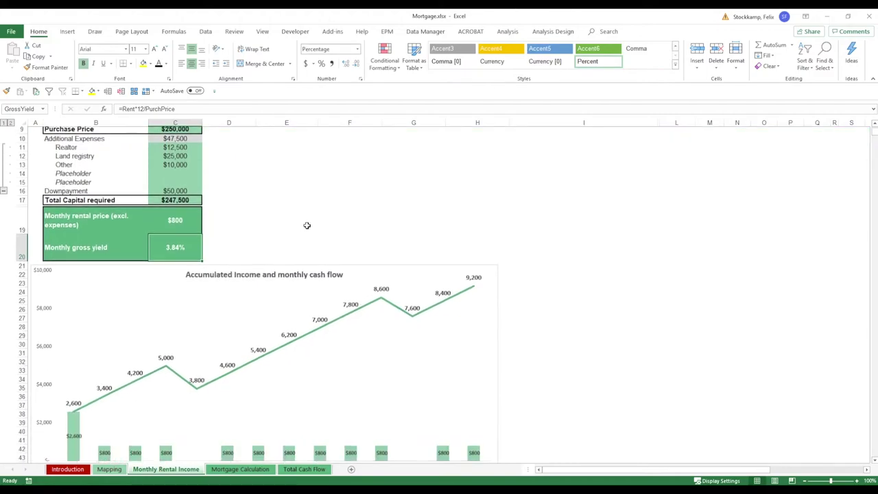
Step: Review the Monthly rental income, Payment date and Month (for chart) columns of the Income Schedule
scroll(307, 227, "down", 1)
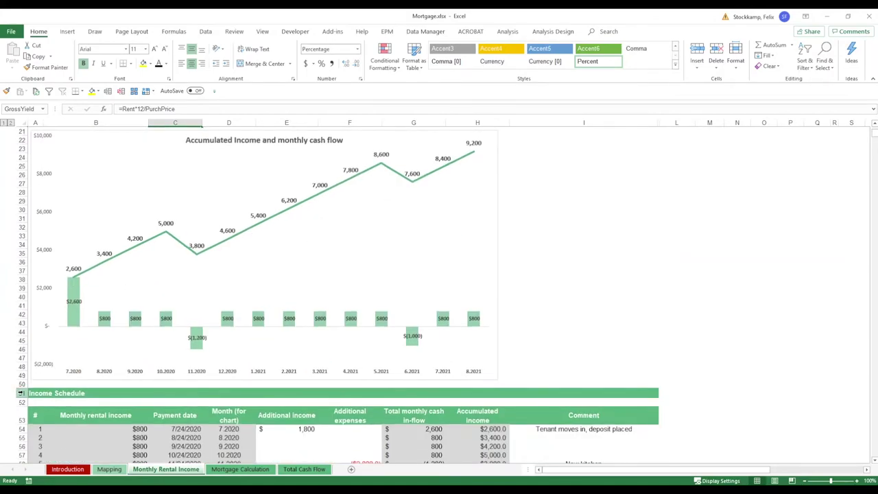
scroll(20, 393, "down", 4)
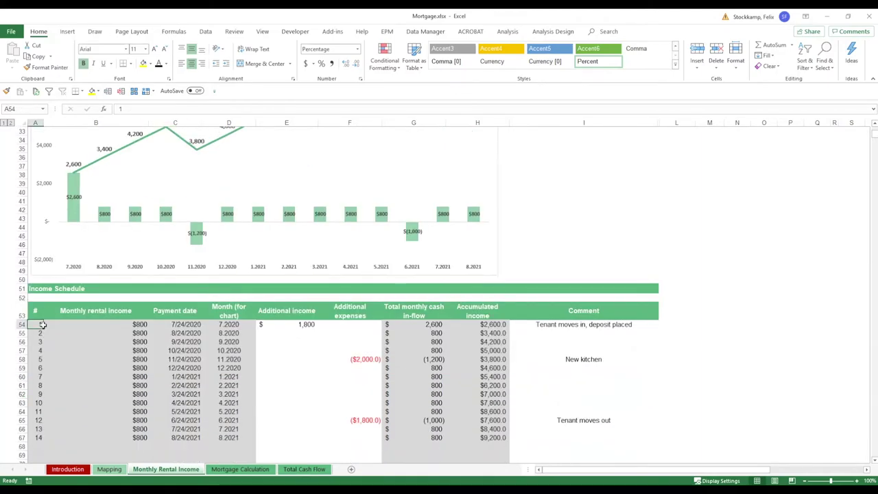
left_click_drag(121, 324, 118, 357)
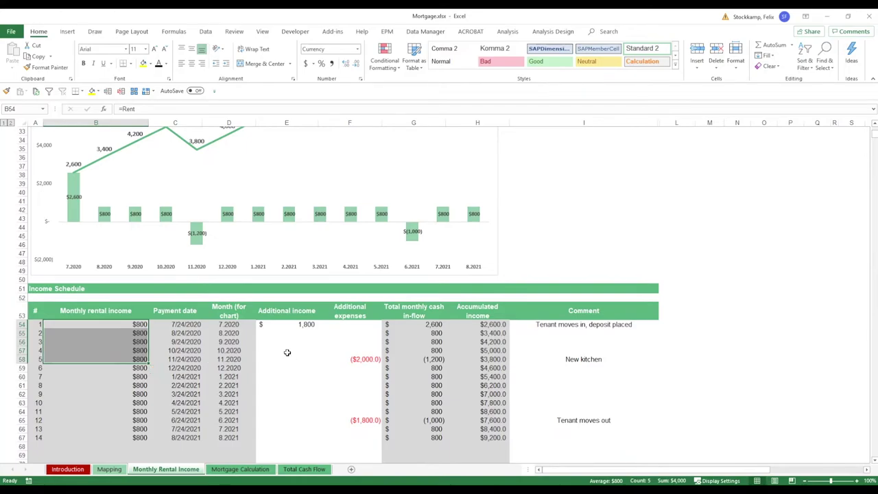
left_click_drag(189, 325, 185, 339)
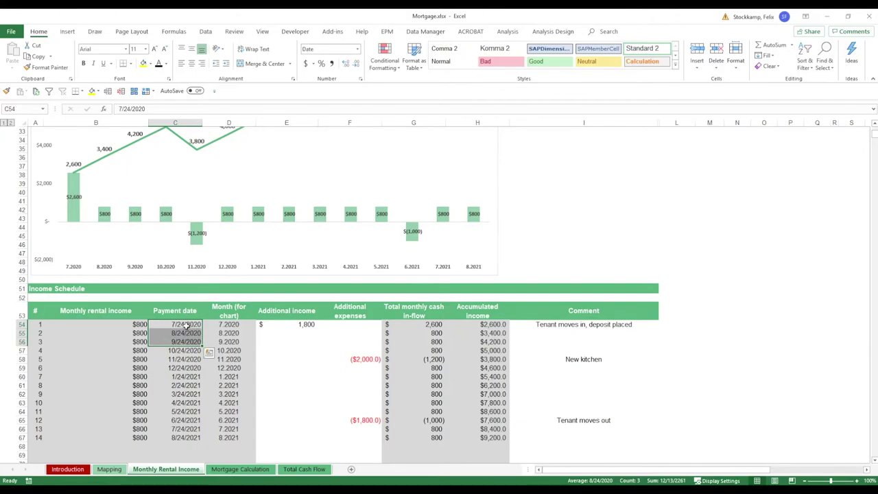
double_click(239, 316)
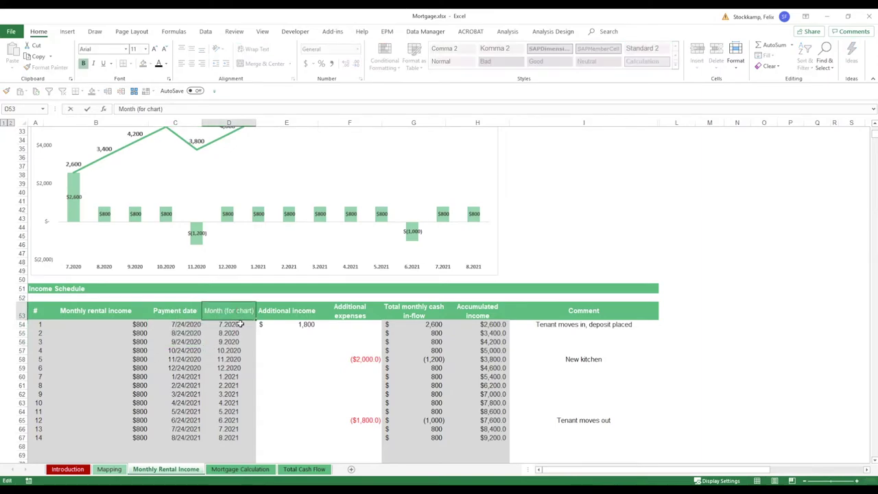
key("Escape")
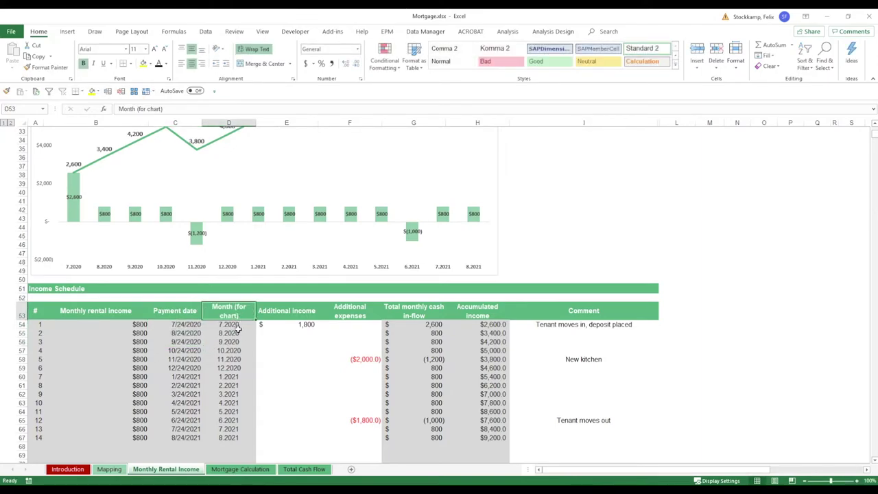
left_click(238, 332)
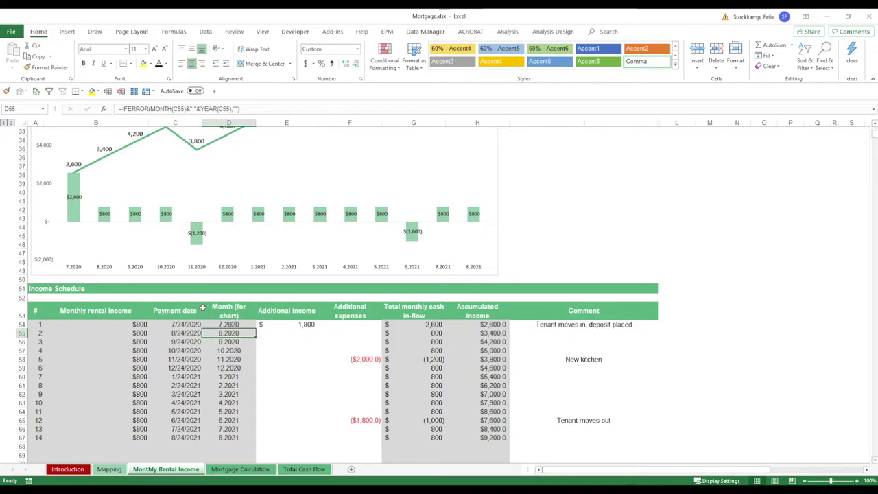
Step: Check the Additional income and Additional expenses entries for the tenant's deposit and the new kitchen, together with their comments
left_click(312, 324)
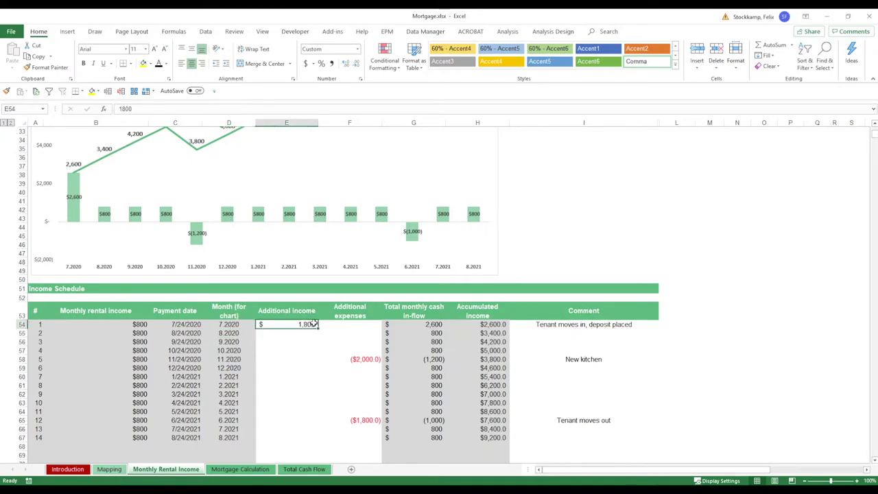
mouse_move(312, 324)
left_mouse_down()
mouse_move(363, 326)
mouse_move(331, 326)
left_mouse_up()
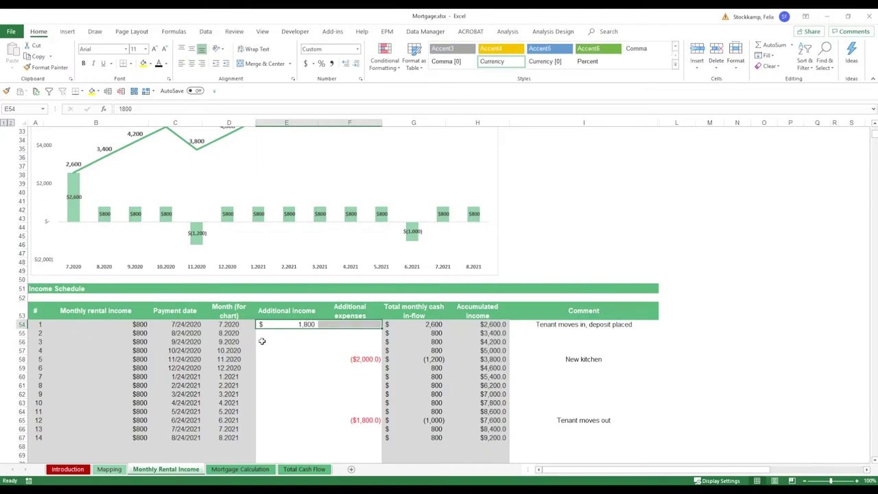
left_click(617, 326)
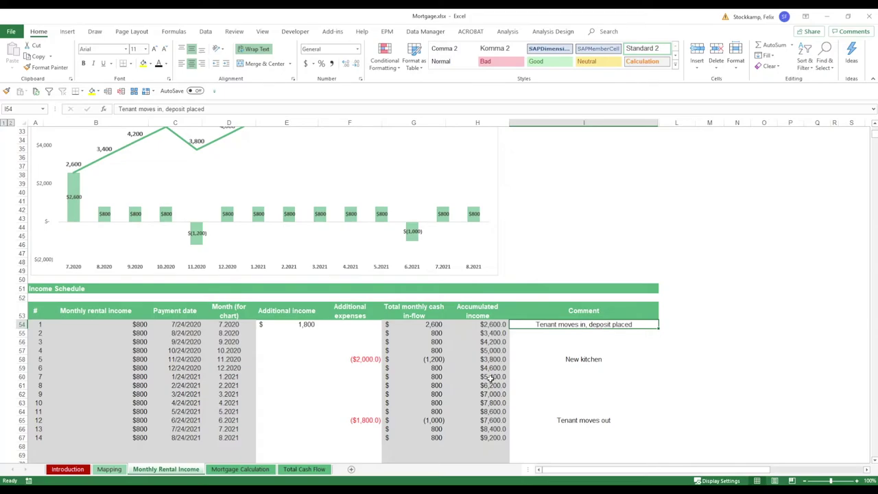
left_click(354, 360)
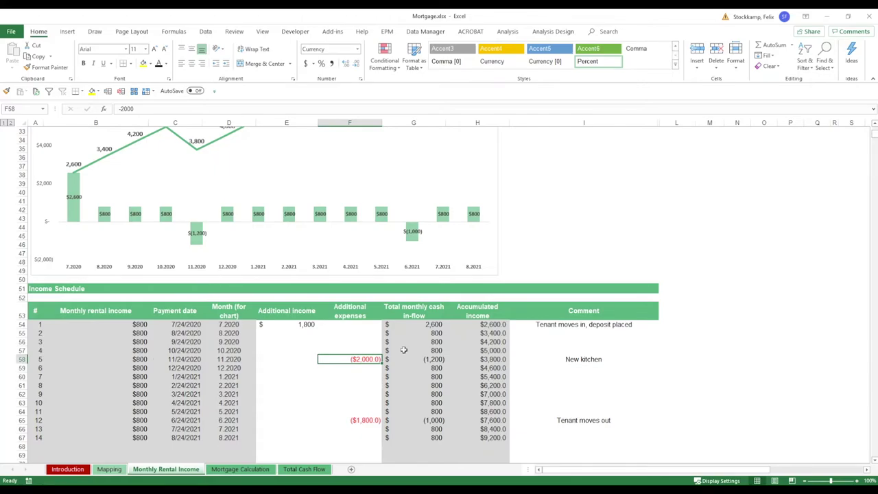
left_click(597, 359)
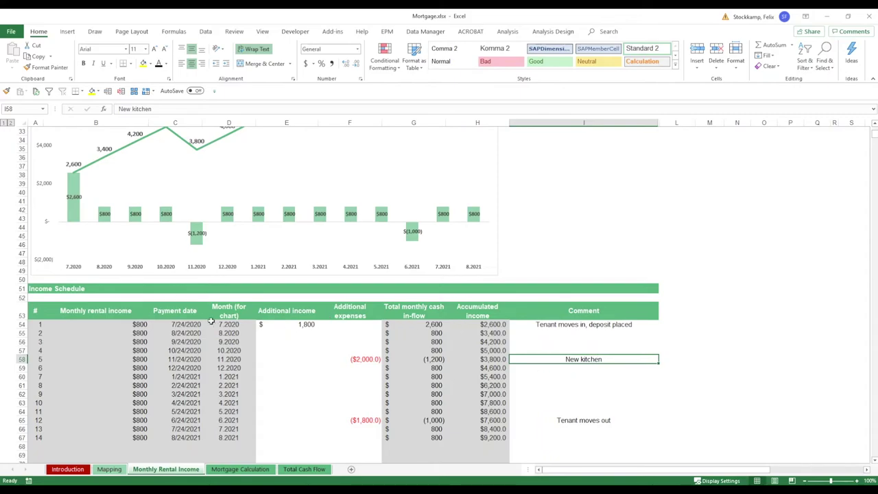
Step: Inspect the first-period formulas for Total monthly cash in-flow and Accumulated income in the Income Schedule
left_click_drag(262, 321, 422, 322)
left_click(423, 321)
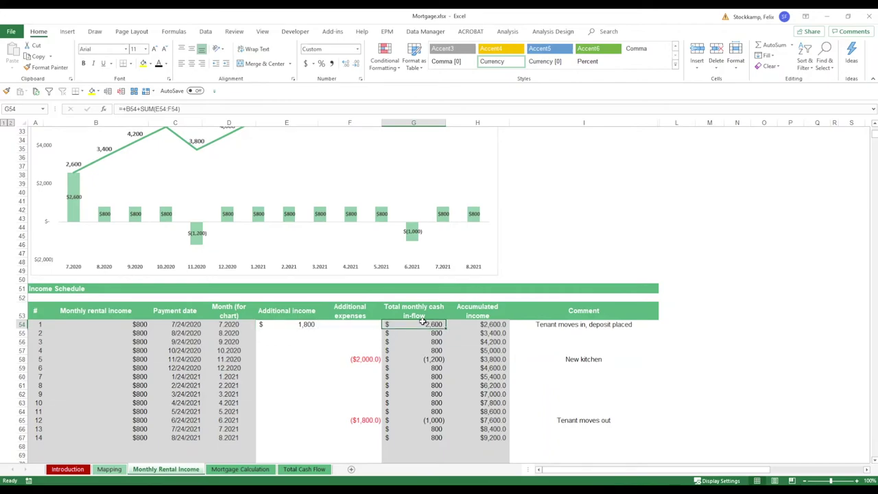
left_click(492, 321)
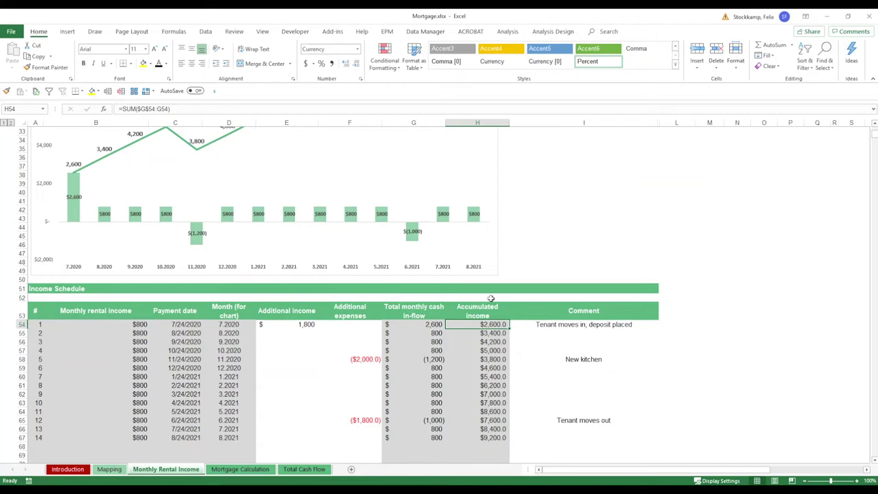
Step: Compare the Accumulated Income and monthly cash flow chart with the entries of the Income Schedule
scroll(405, 327, "up", 5)
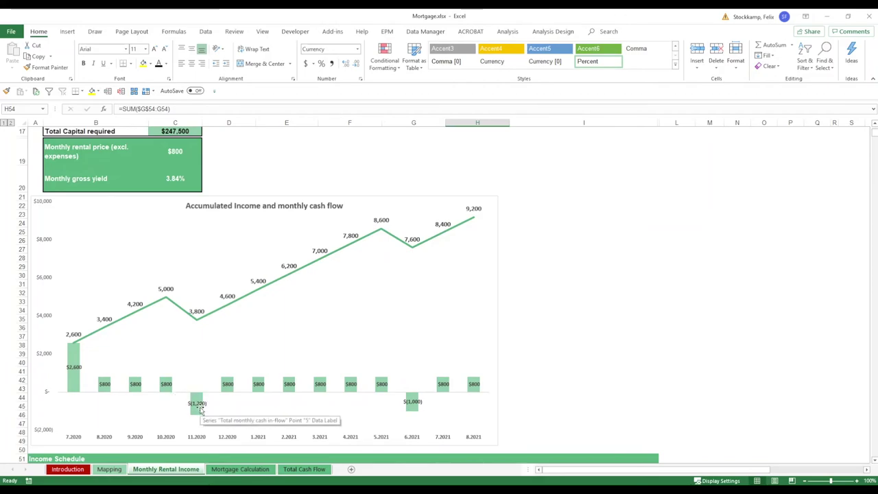
scroll(200, 408, "down", 3)
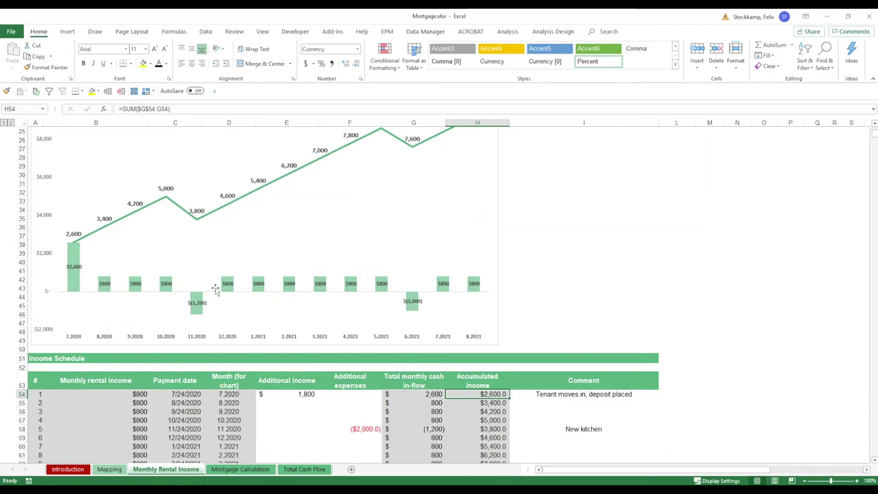
left_click(413, 304)
scroll(398, 308, "up", 3)
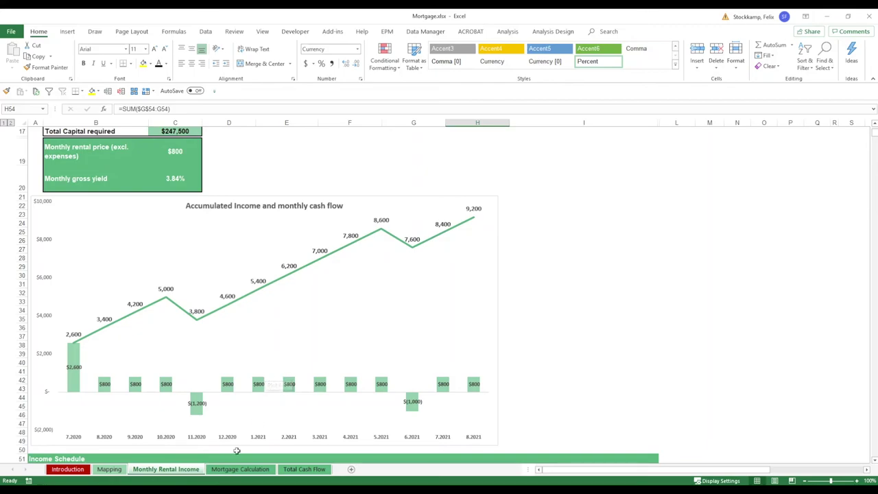
Step: Go to the Total Cash Flow sheet and inspect the Rental Cash in-flow values and the first Mortgage cash out-flow formula
left_click(310, 469)
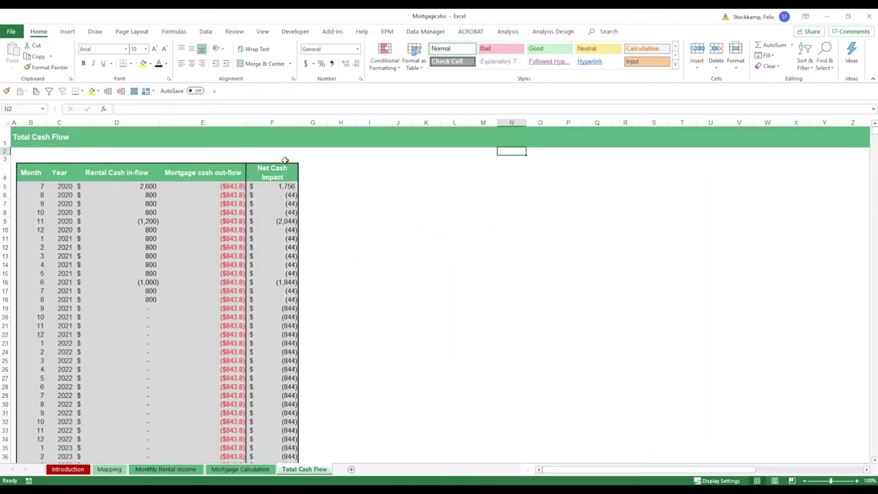
left_click_drag(125, 188, 133, 281)
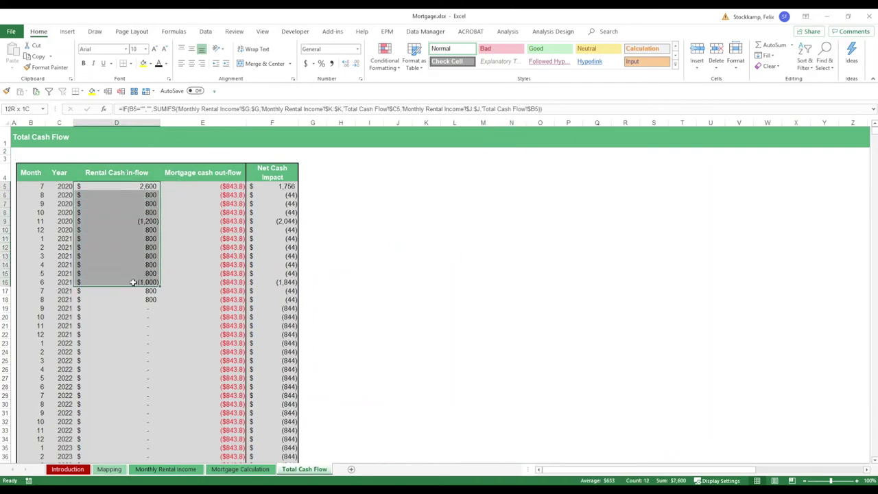
left_click(234, 187)
key("F2")
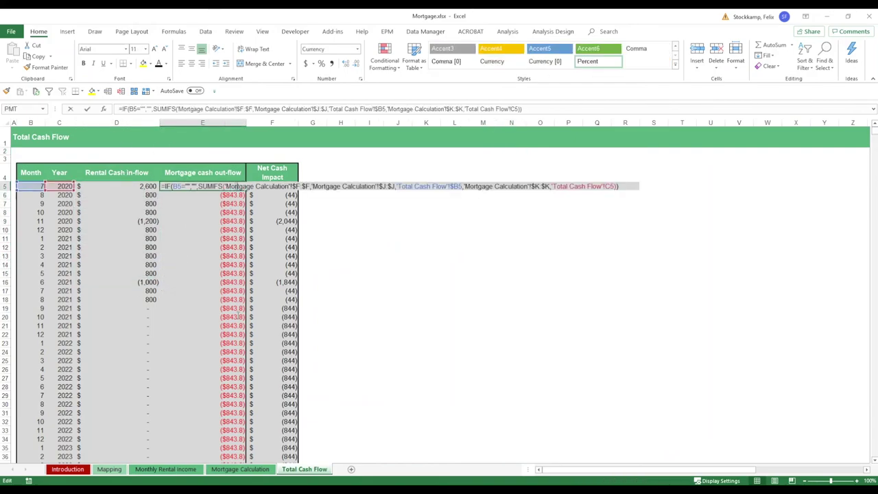
key("Escape")
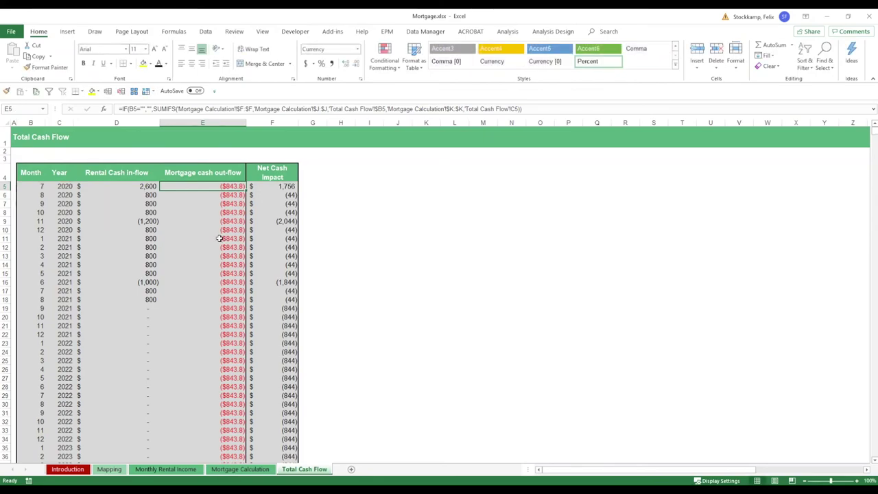
Step: Examine the Net Cash Impact column, comparing the August 2020 row with its mortgage out-flow and rental in-flow cells
key("Right")
key("Down")
key("Down")
key("Down")
key("Down")
key("Down")
key("Down")
key("Up")
key("Up")
key("Up")
key("Up")
key("Up")
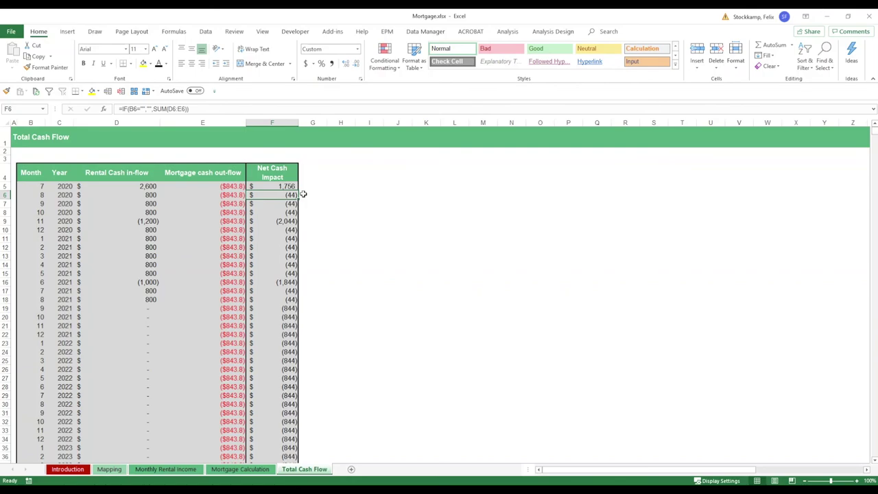
key("Left")
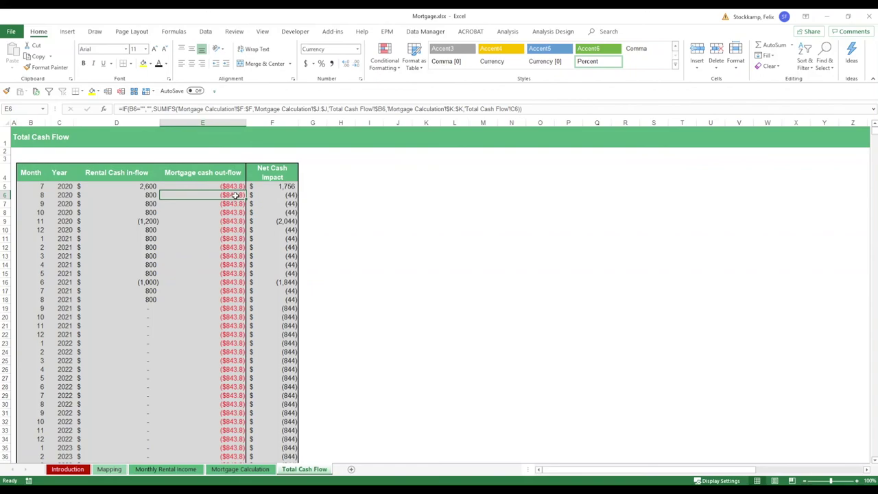
key("Left")
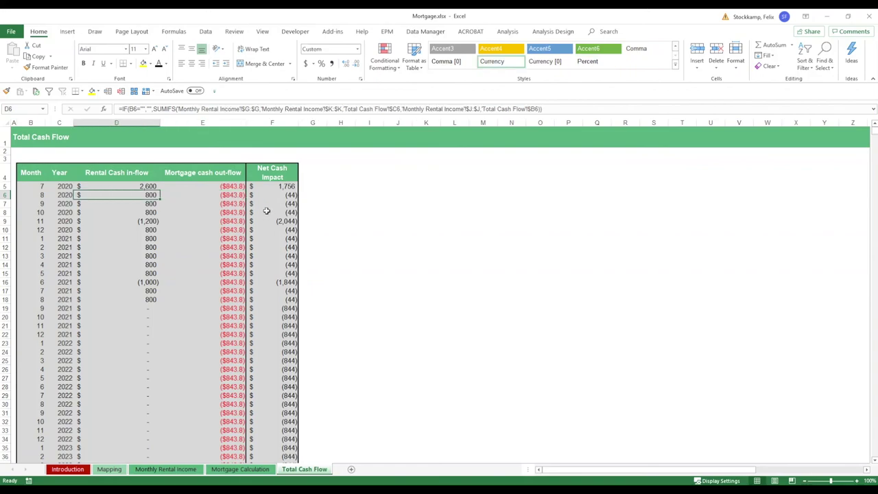